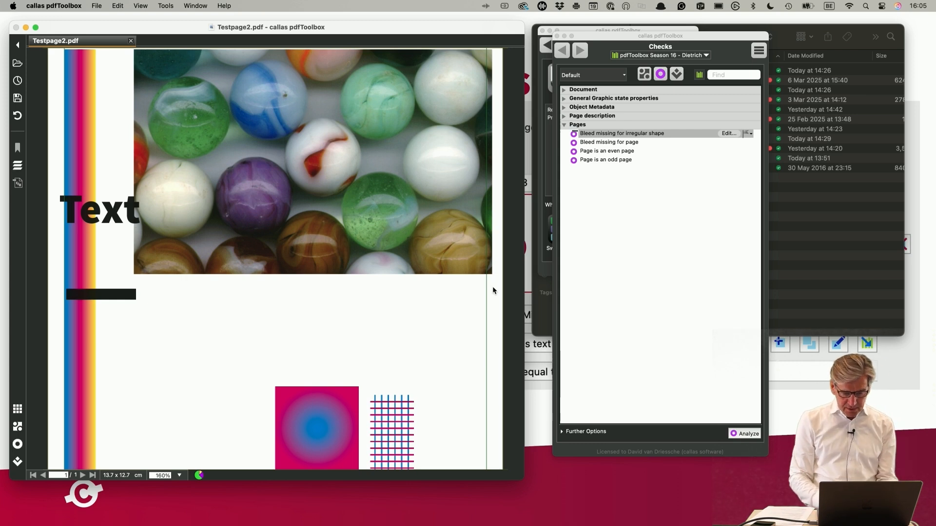
- Analyze Testpage2.pdf with the "Bleed missing for page" check and expand the result down to the page's trigger values
left_click(607, 142)
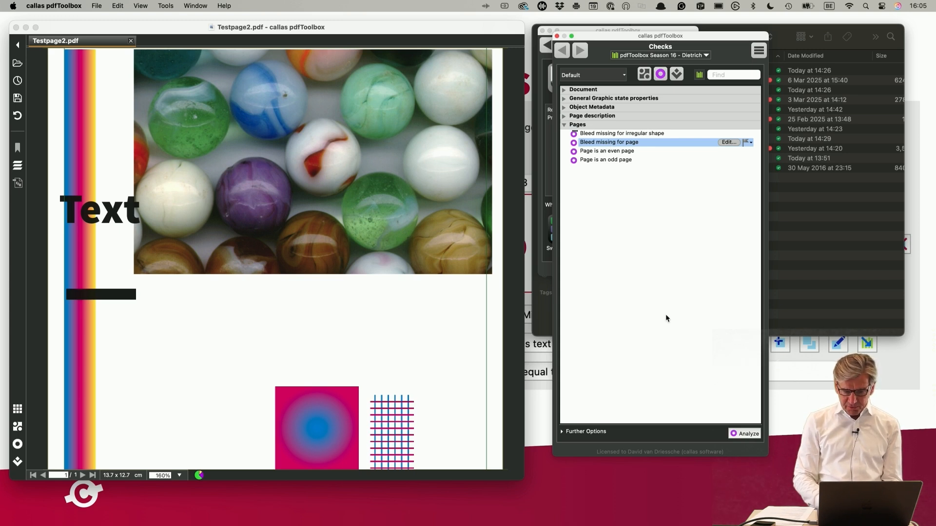
left_click(751, 434)
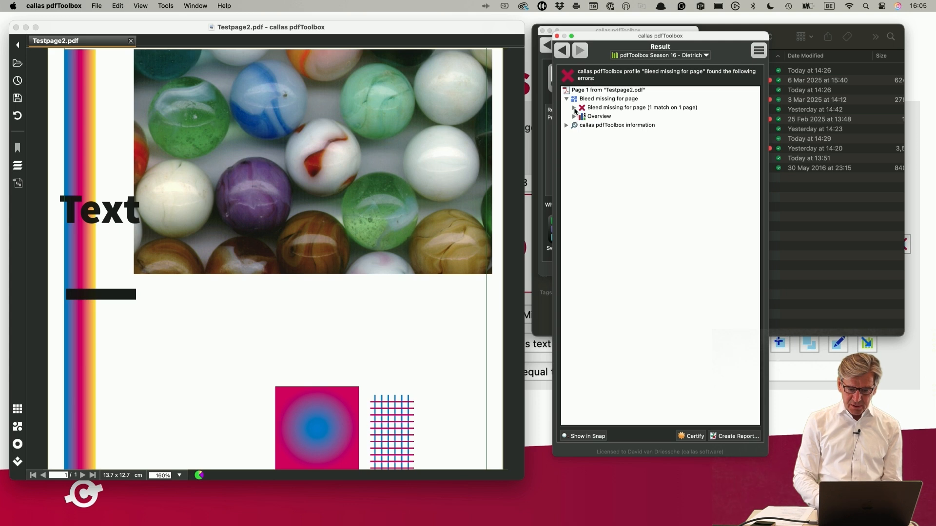
left_click(574, 108)
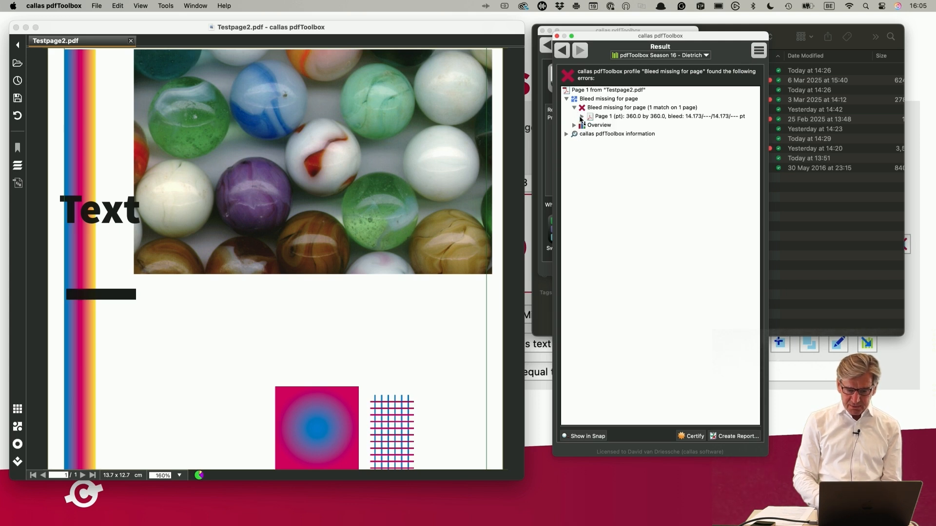
left_click(582, 117)
left_click(590, 125)
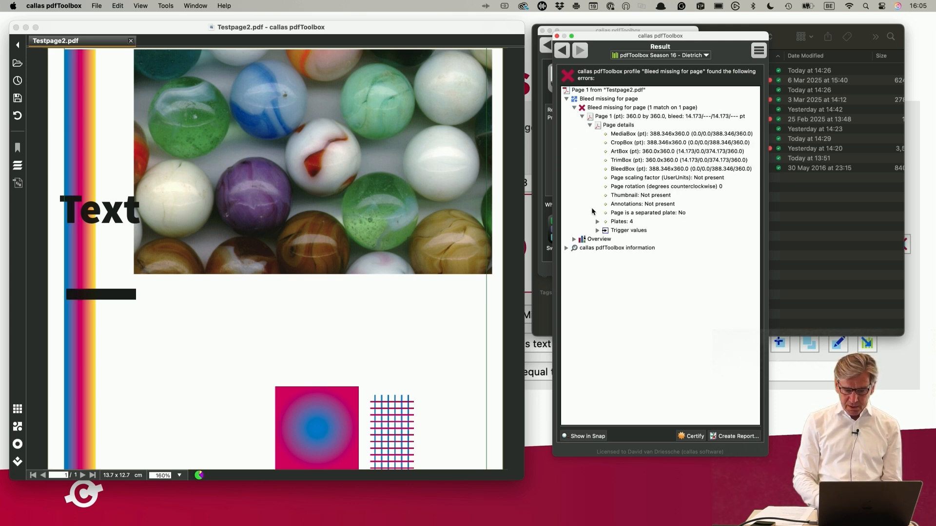
left_click(597, 231)
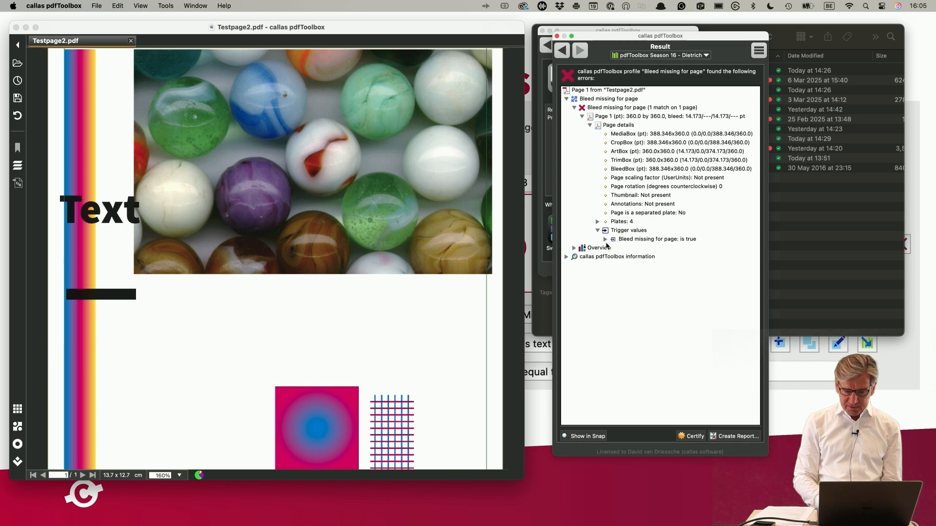
left_click(606, 240)
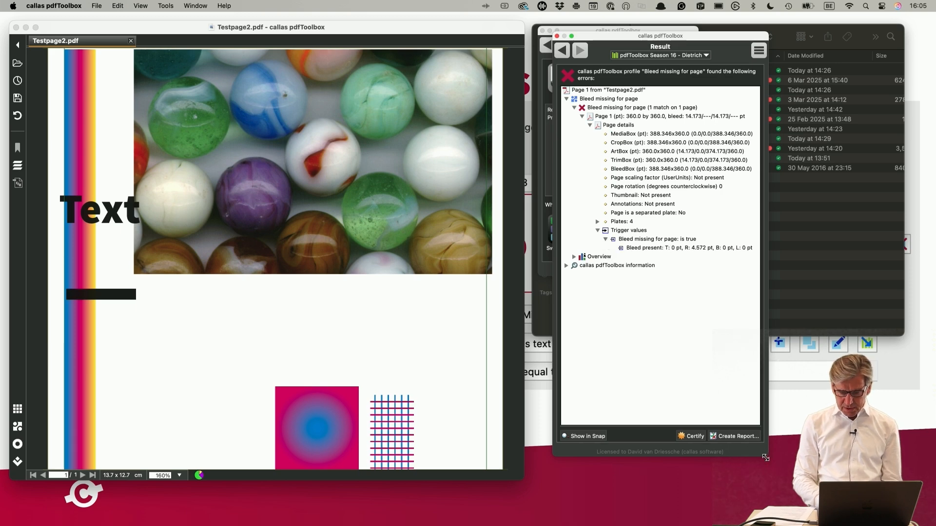
left_click_drag(778, 456, 848, 469)
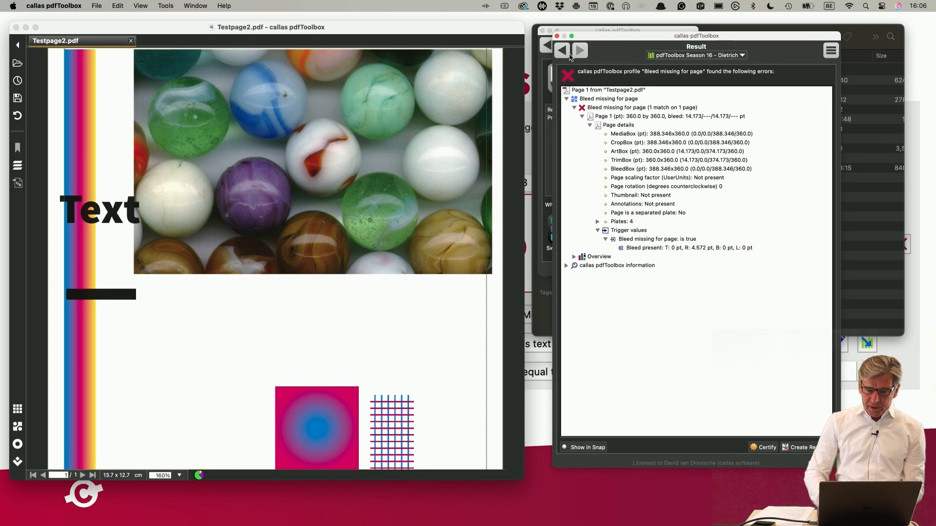
- Review the settings of the "Bleed missing for page" check, including edge bleeds, units and rendering filter, and close them without changes
left_click(564, 50)
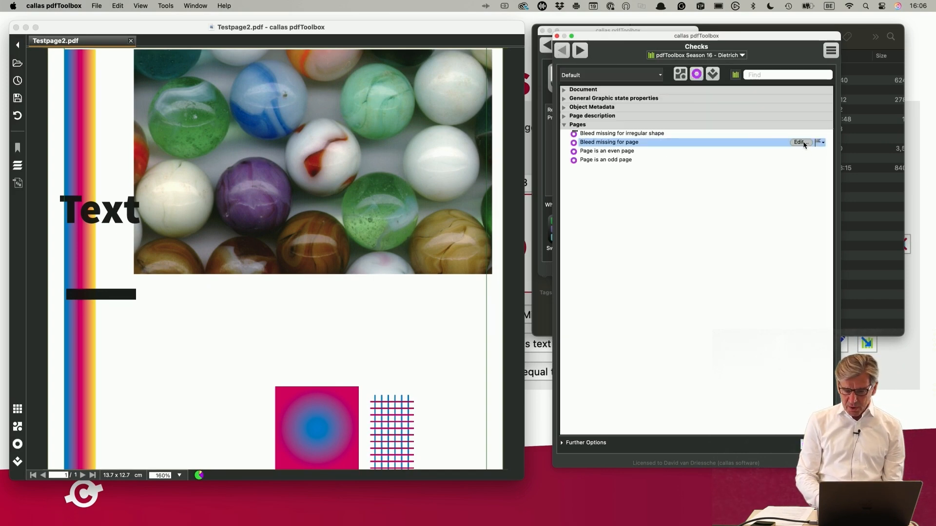
left_click(804, 145)
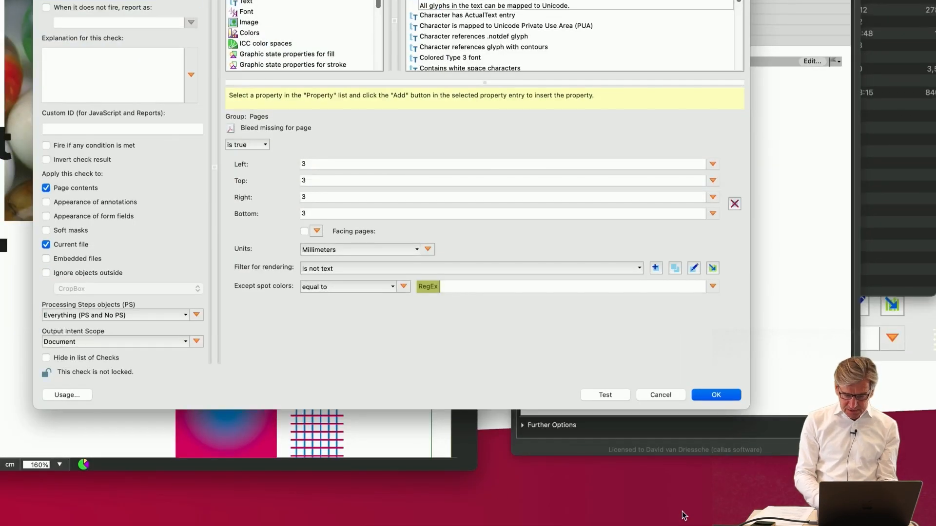
left_click(660, 395)
key("super+Tab")
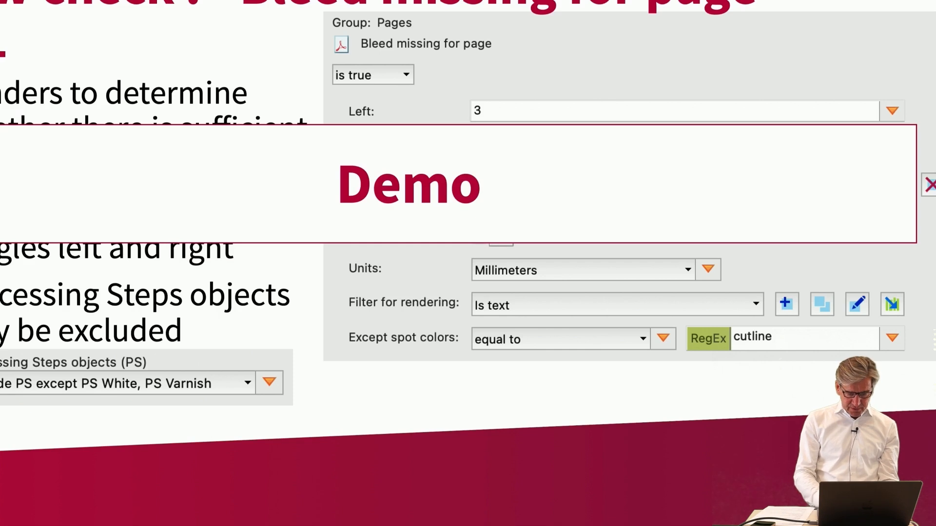
key("ctrl+super+space")
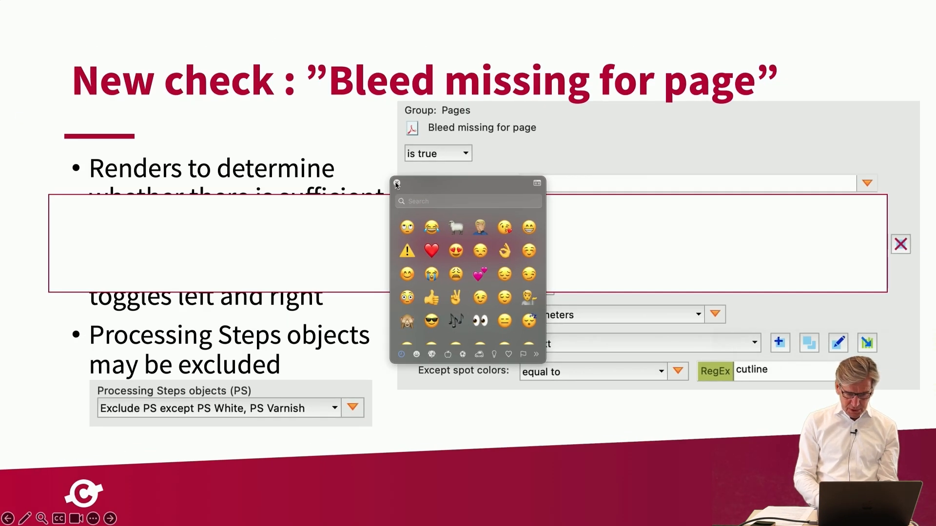
left_click(396, 183)
key("Right")
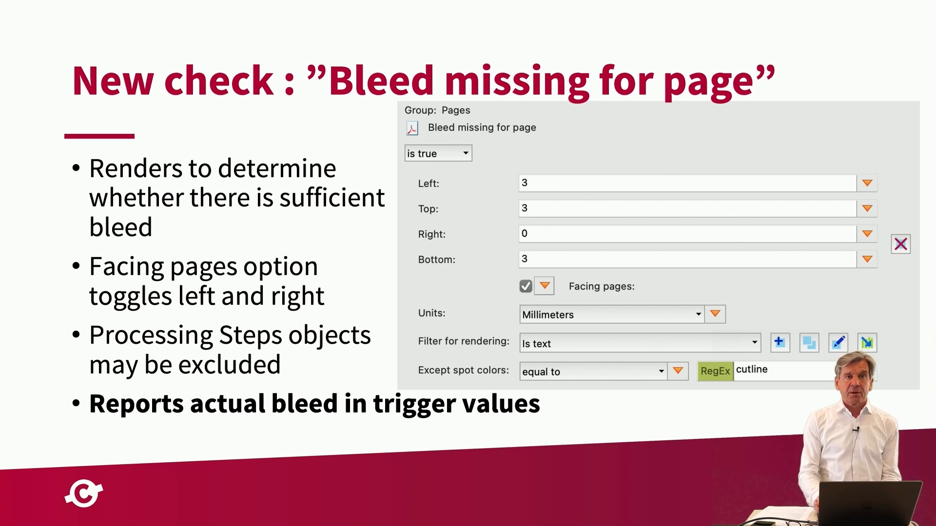
key("Right")
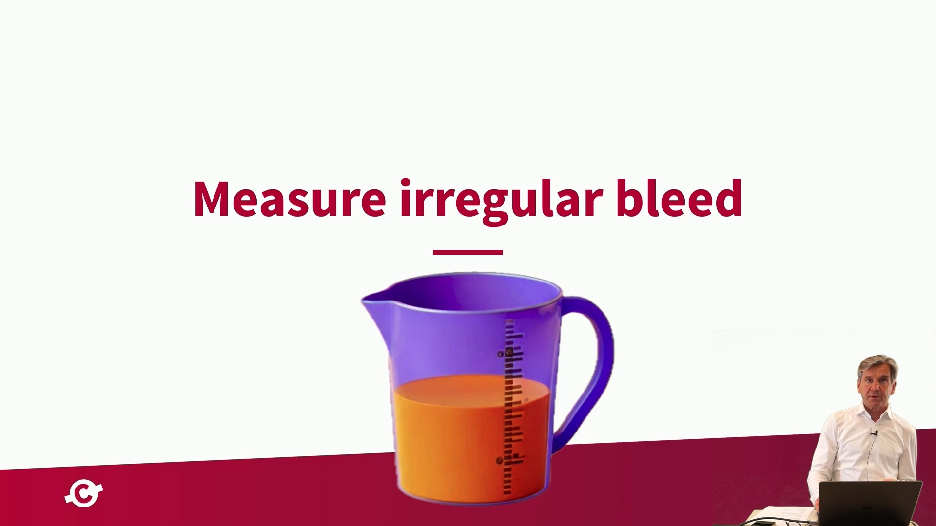
key("Right")
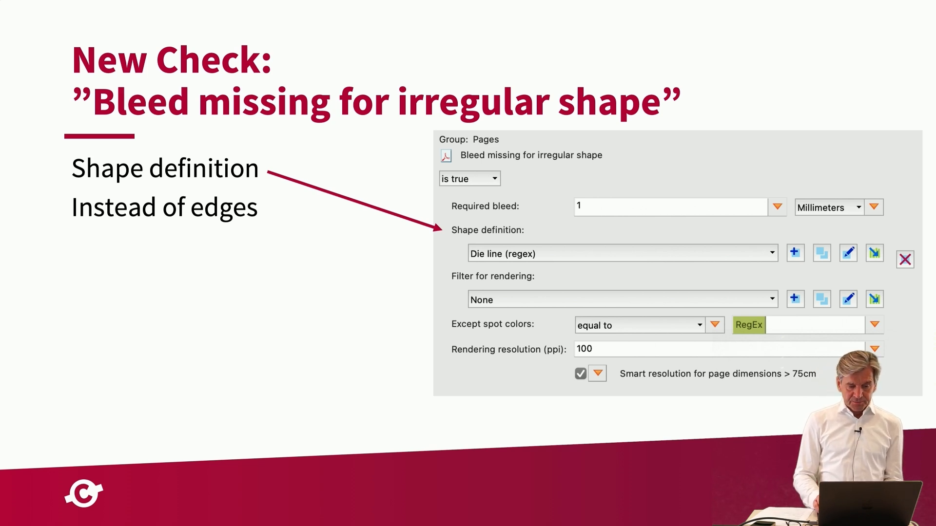
key("Right")
- Switch to Finder and open "callas label with PS 2.3 mm bleed.pdf" from the Bleed folder in pdfToolbox
key("super+Tab")
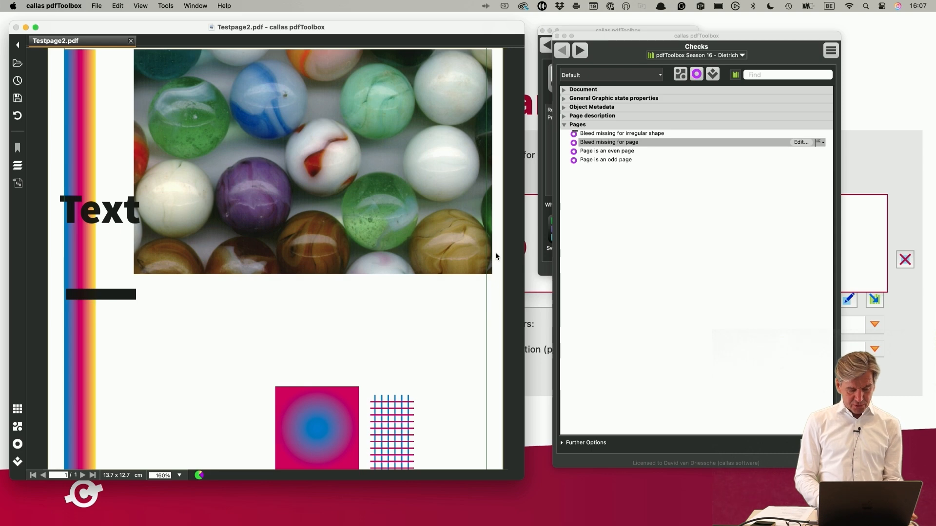
key("super+Tab")
key("super+Tab")
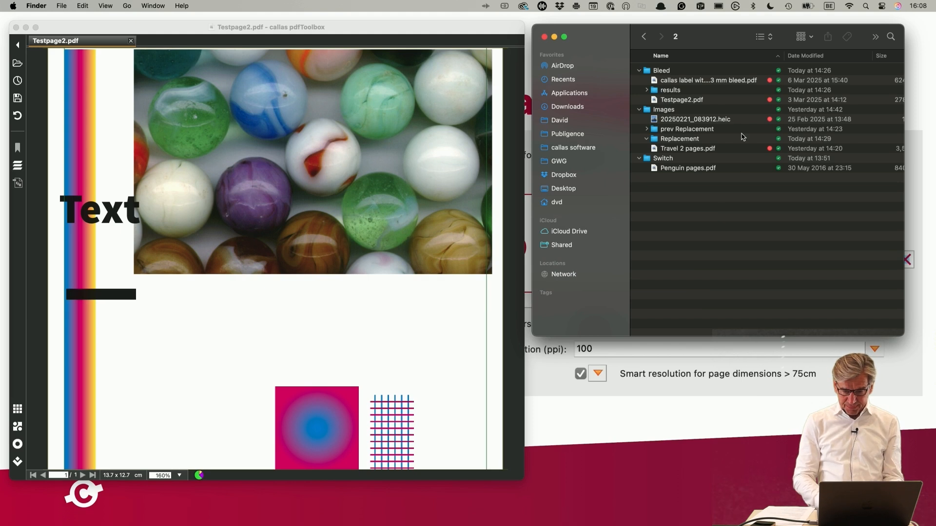
left_click_drag(680, 84, 344, 146)
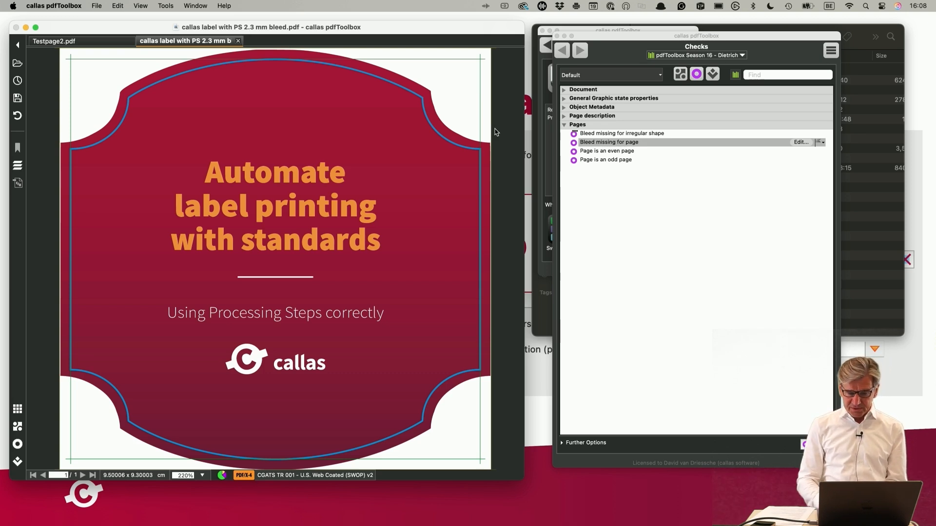
- Analyze the label with the "Bleed missing for irregular shape" check at a required bleed of 2.4 and expand the reported match
left_click(605, 135)
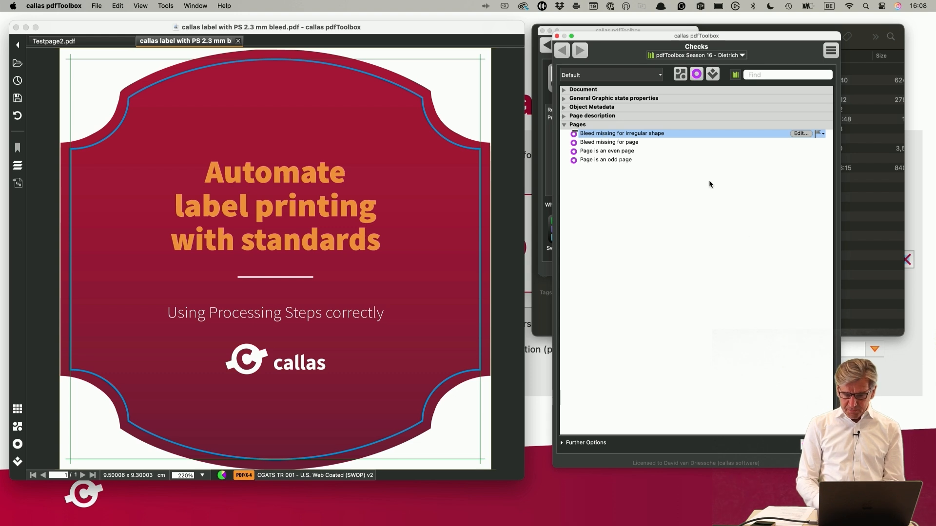
left_click(816, 444)
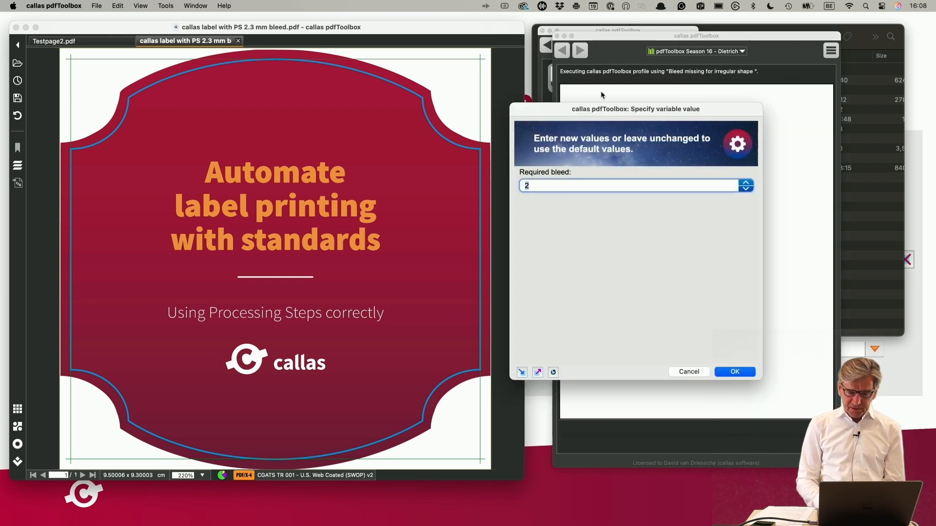
left_click_drag(594, 111, 540, 93)
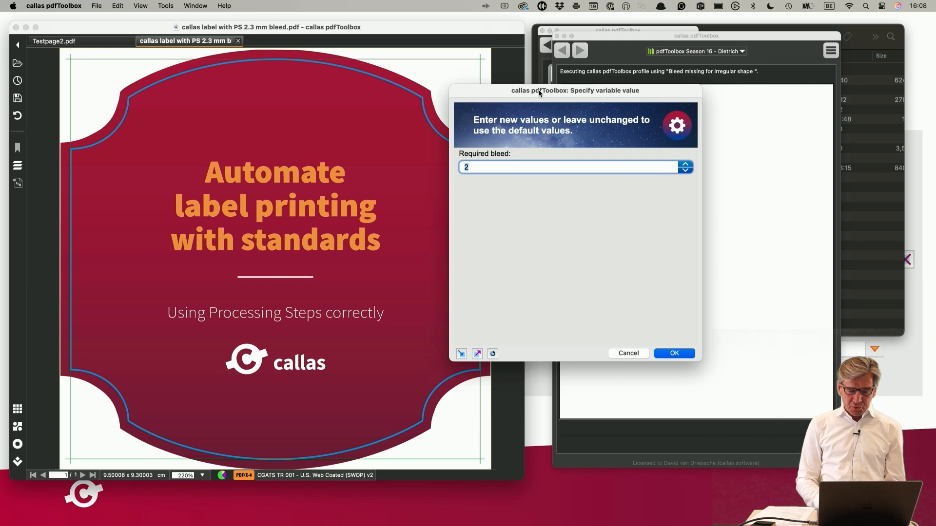
left_click(491, 170)
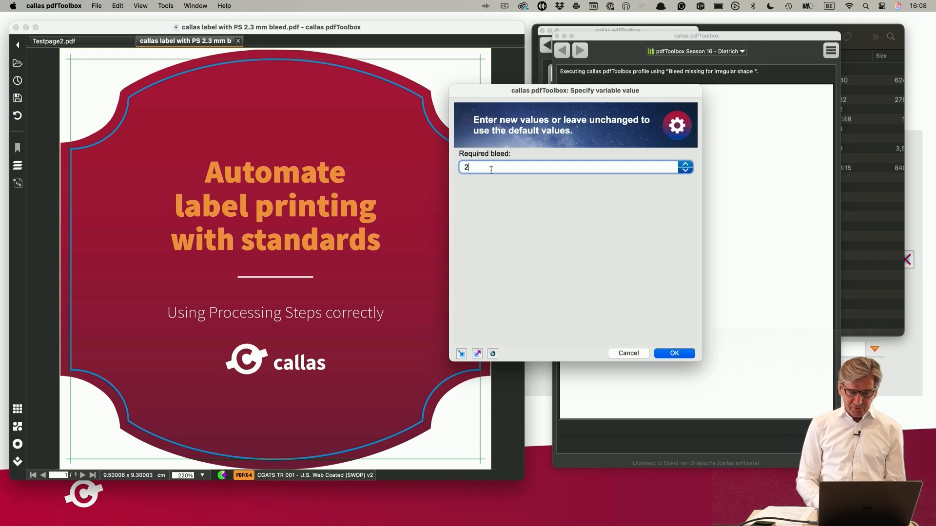
type(".")
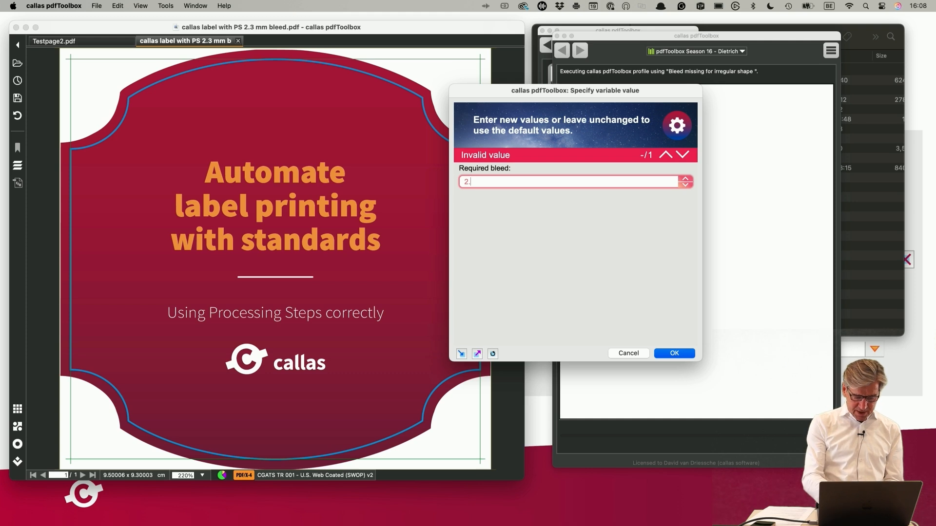
type("4")
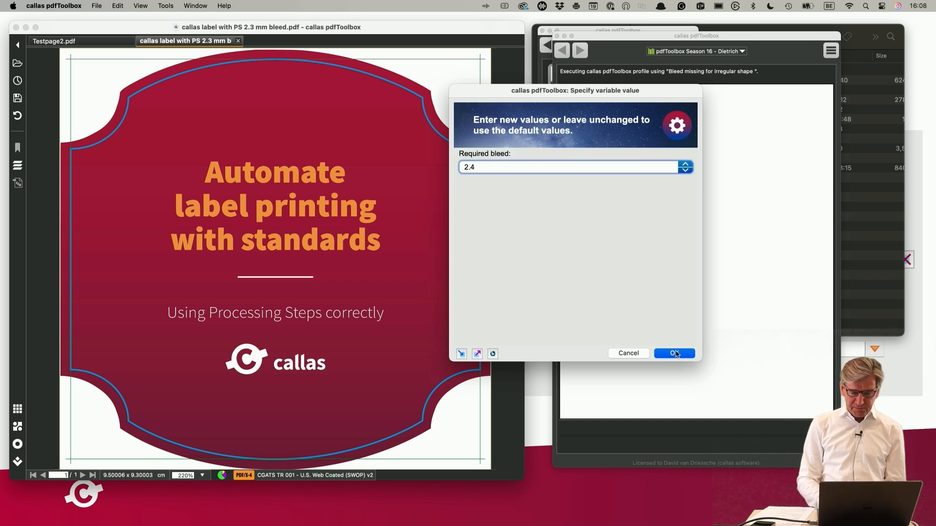
left_click(674, 353)
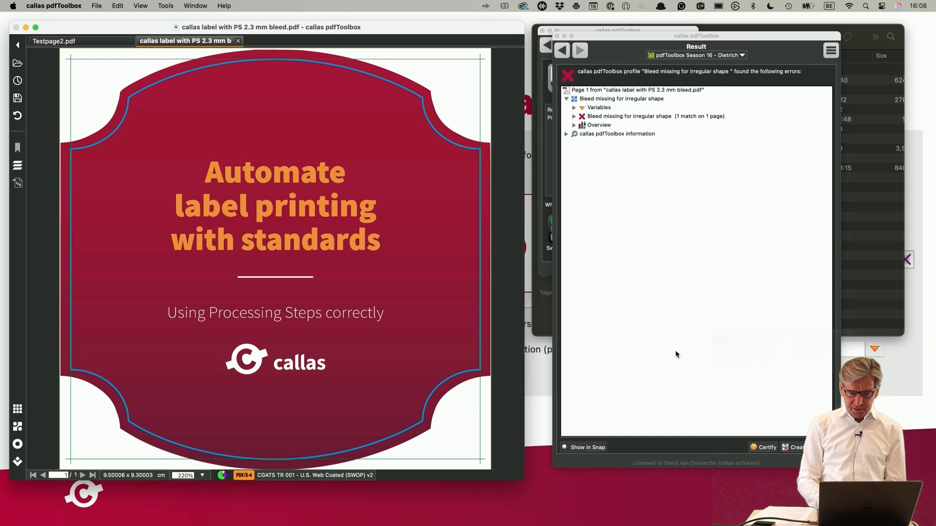
left_click(574, 116)
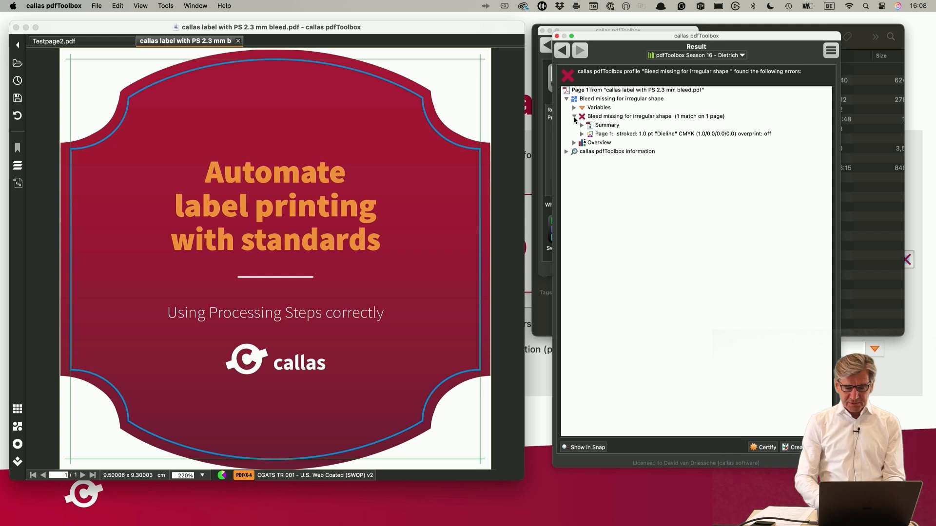
- Return to the checks and run "Bleed missing for irregular shape" again with a required bleed of 2.2
left_click(563, 49)
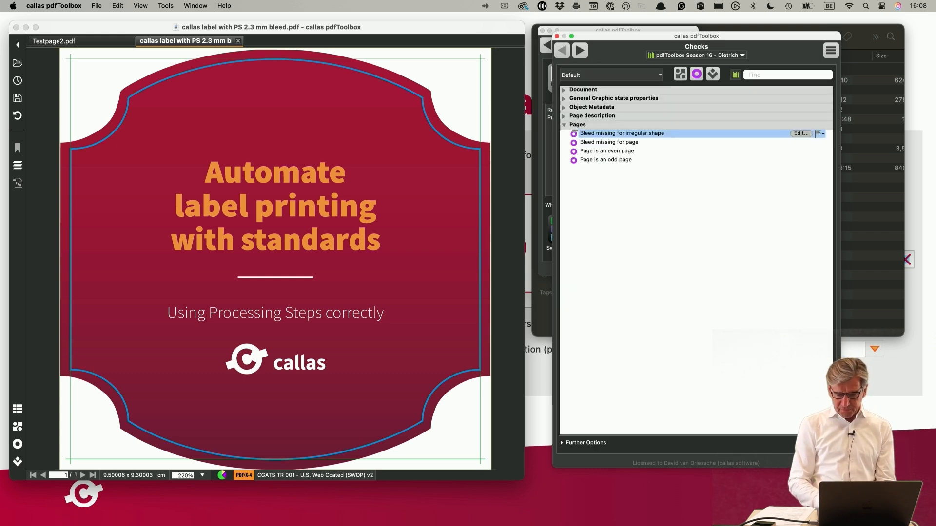
left_click(811, 442)
left_click_drag(462, 168, 473, 165)
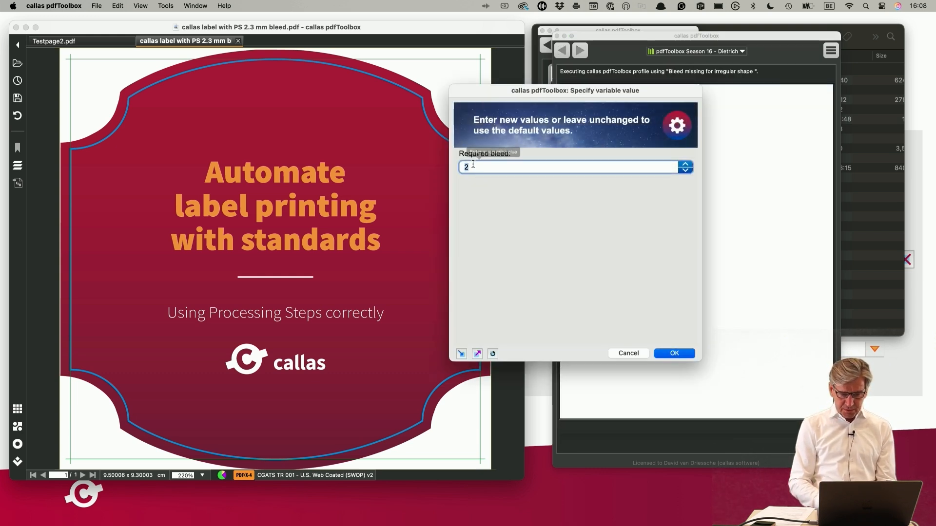
type("2.")
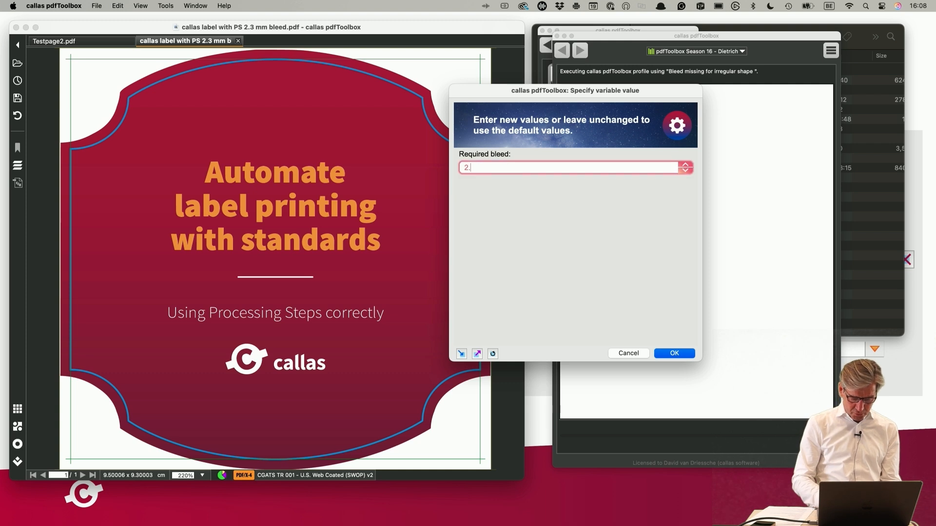
type("2")
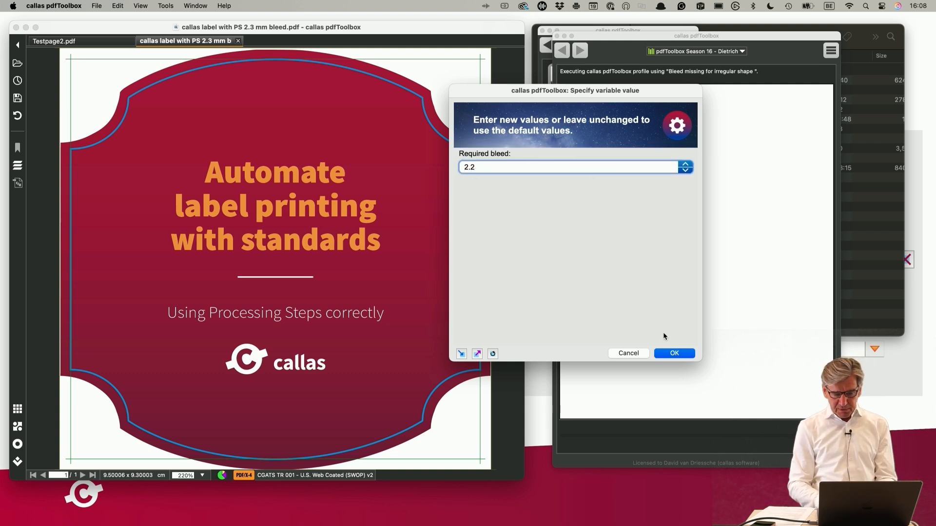
left_click(675, 354)
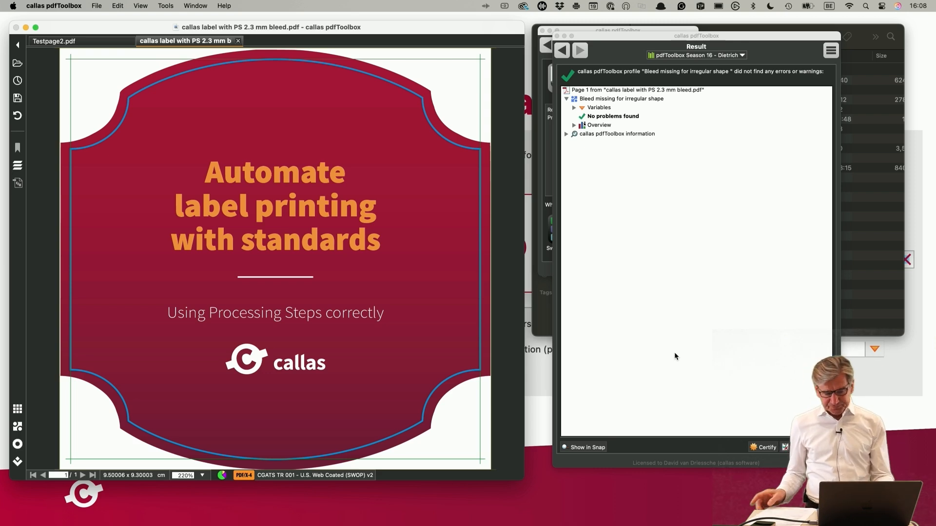
- Try "Is not text" as the rendering filter in the settings of the "Bleed missing for irregular shape" check
left_click(562, 50)
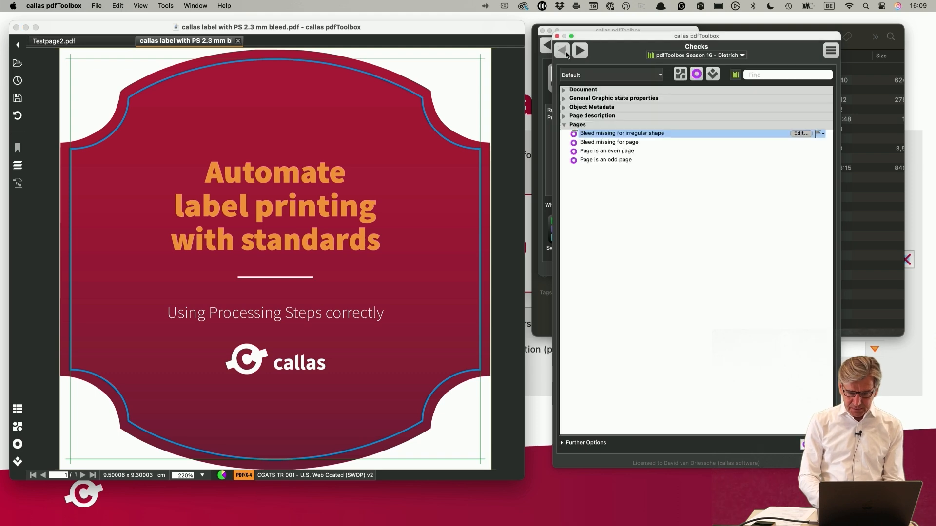
left_click(800, 133)
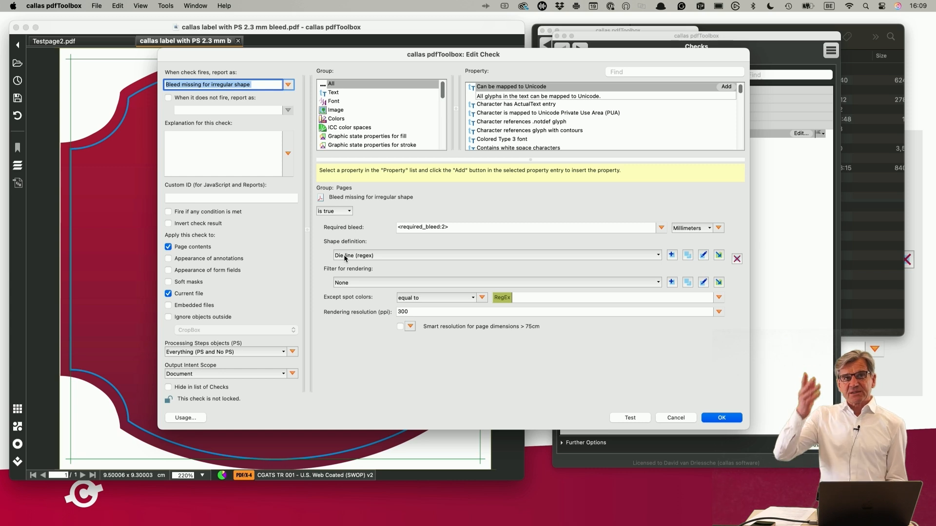
left_click(342, 283)
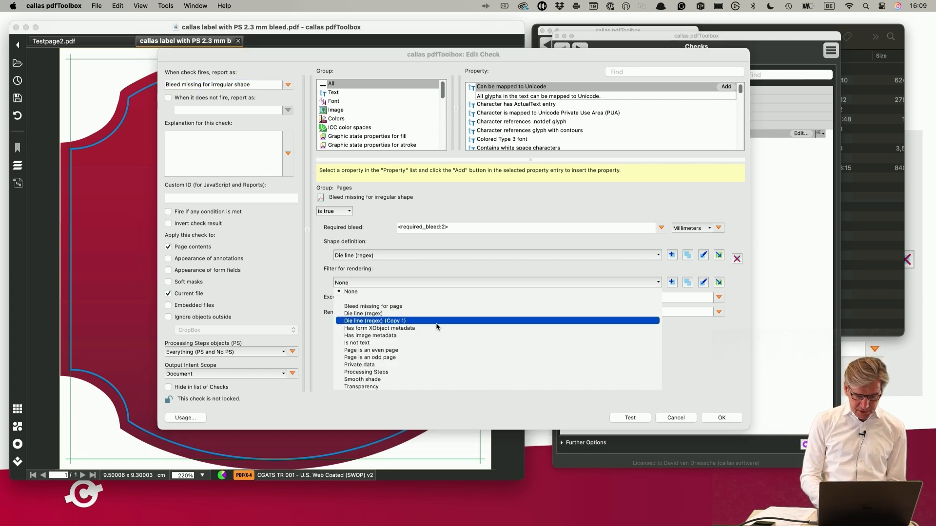
left_click(428, 343)
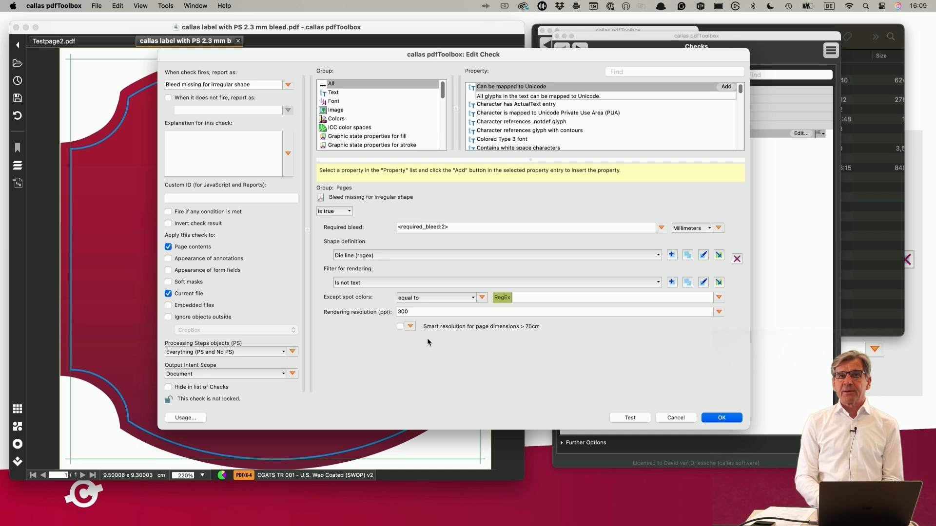
left_click(683, 418)
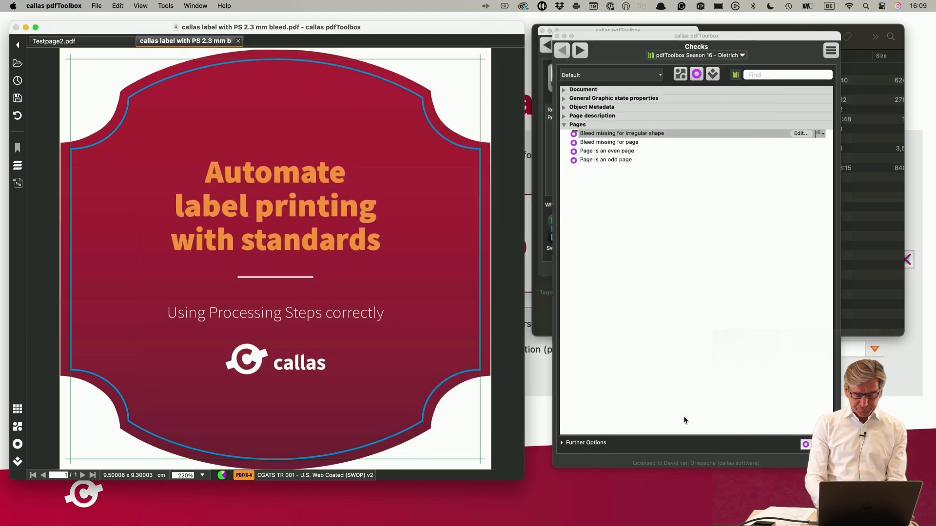
key("super+Tab")
key("super+Tab")
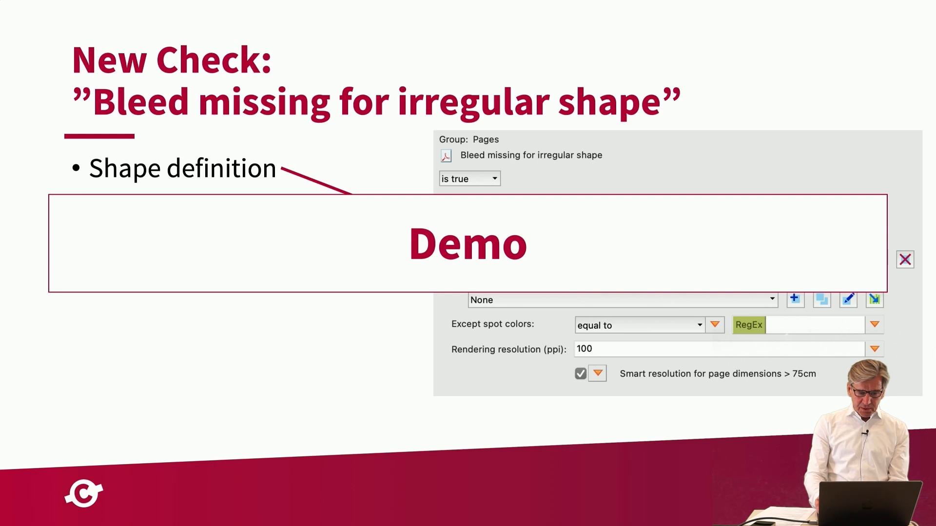
key("Right")
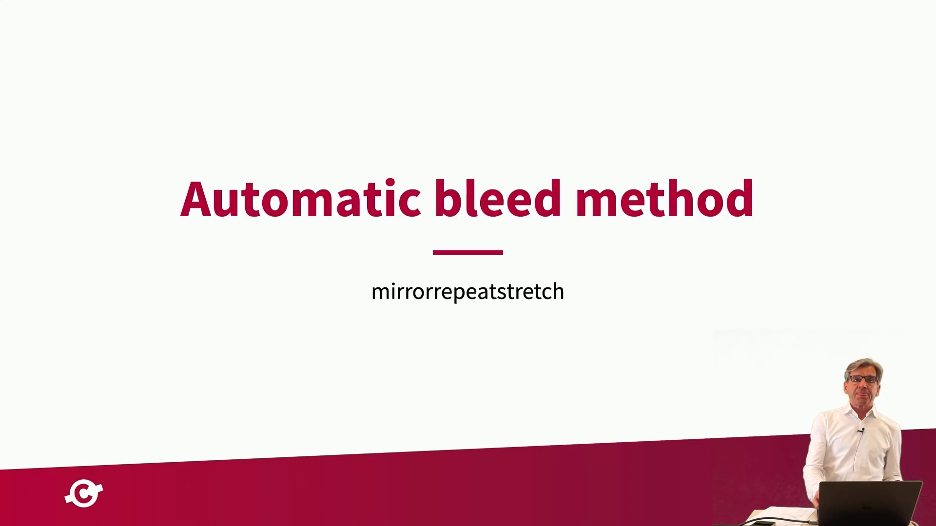
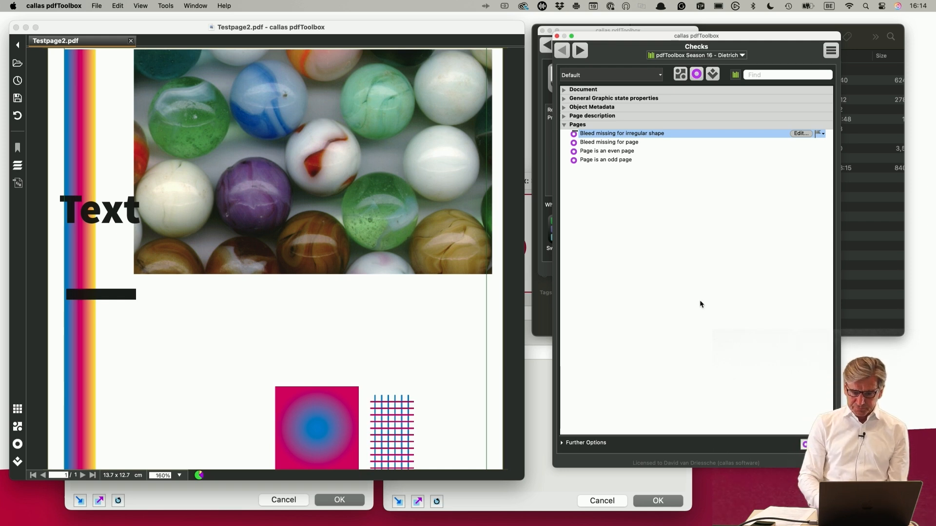
- Test the "Create 5 mm bleed" profile on Testpage2.pdf with a 5 mm bleed width and facing pages off, and enlarge the test window
left_click(681, 76)
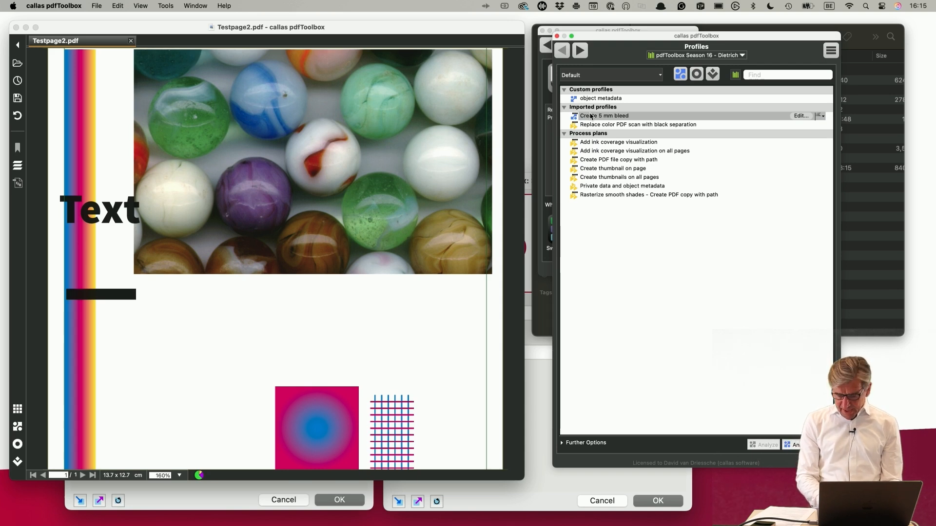
left_click(800, 117)
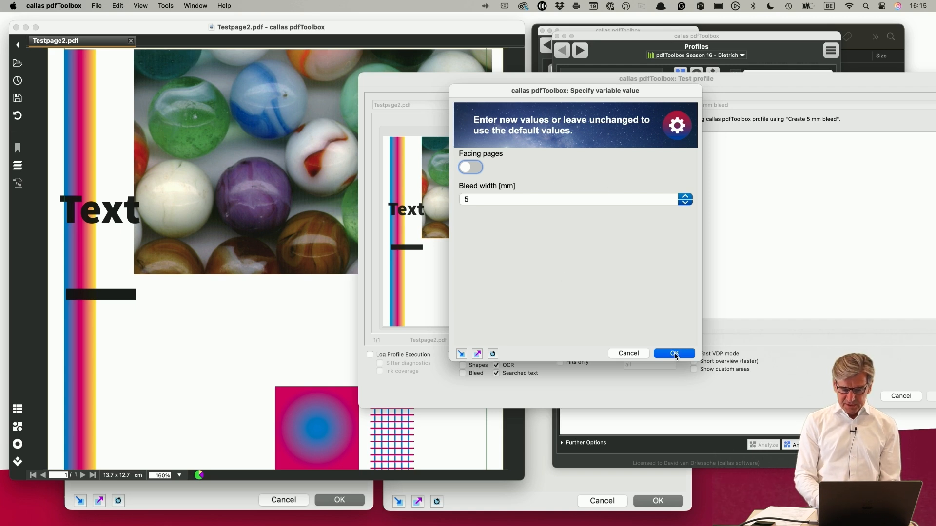
left_click(675, 354)
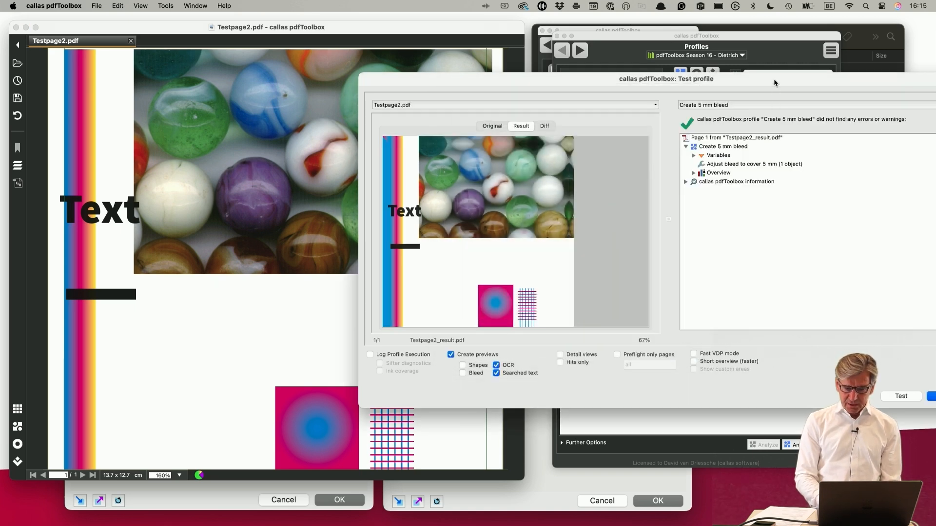
left_click_drag(773, 79, 514, 43)
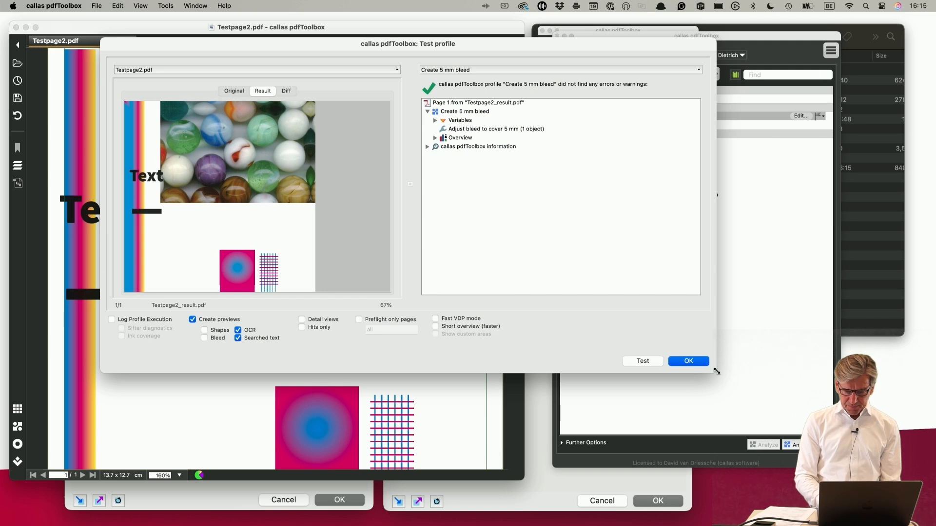
left_click_drag(715, 373, 848, 483)
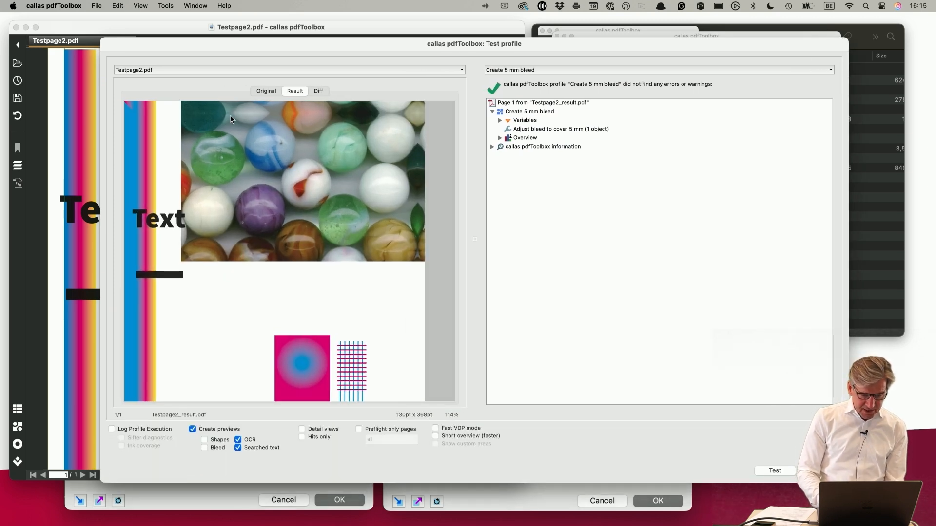
- Show the page geometry boxes in the profile test's result preview, and close the test window after reviewing the added bleed
left_click(196, 69)
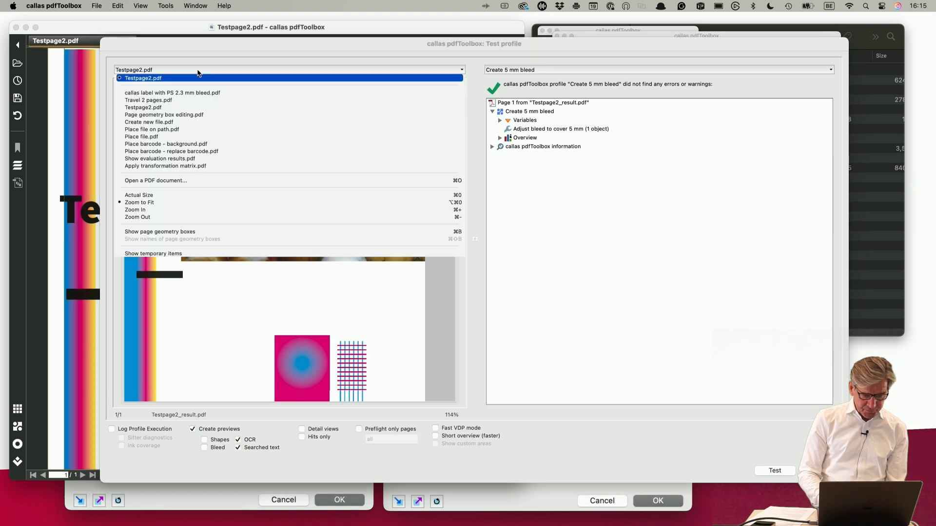
left_click(199, 233)
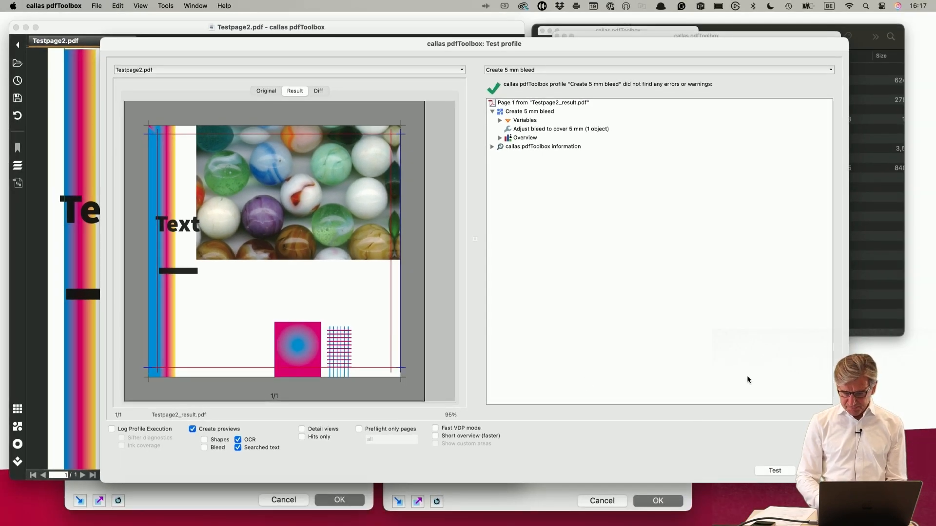
key("Escape")
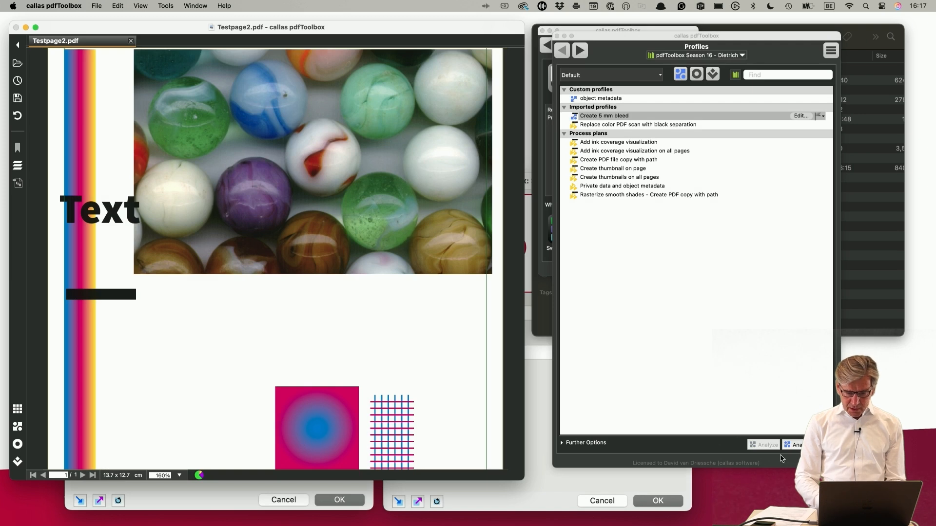
- Try the Facing pages option in the "Create 5 mm bleed" profile's test values, and cancel the test
left_click(800, 116)
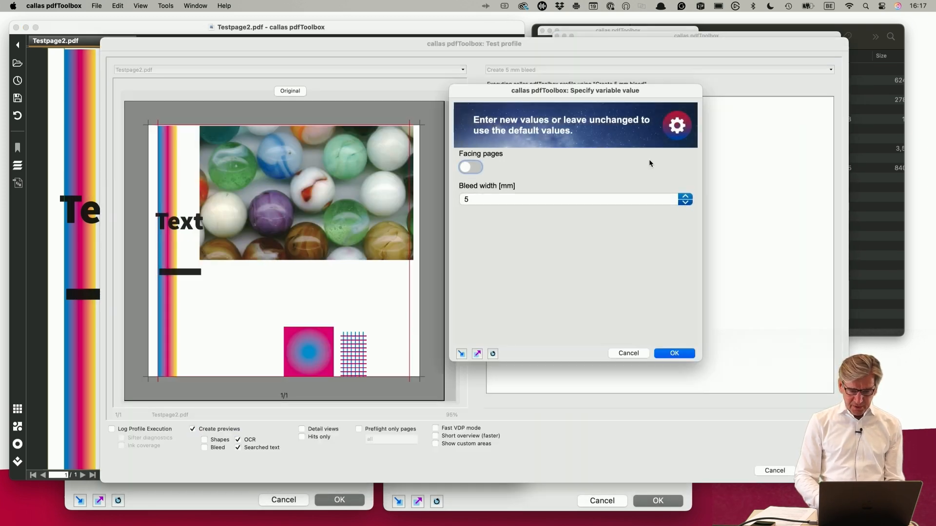
left_click(470, 167)
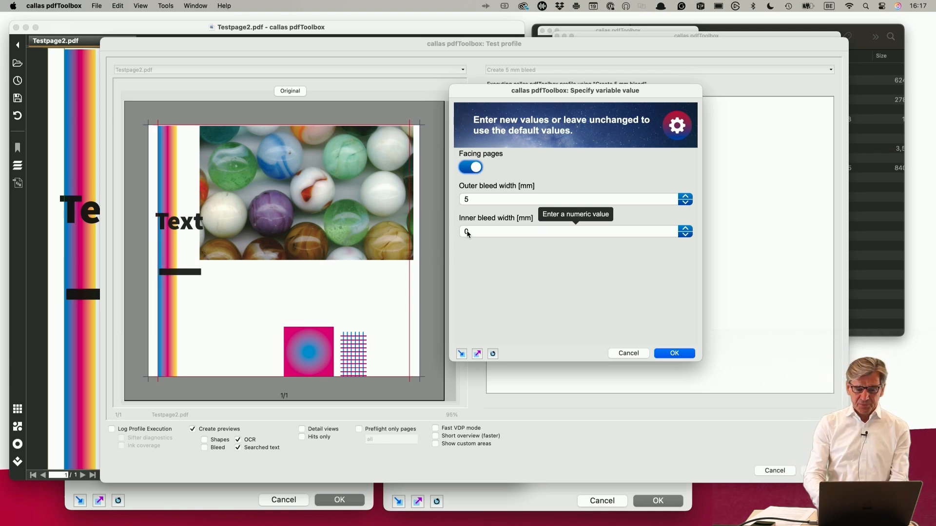
left_click(467, 168)
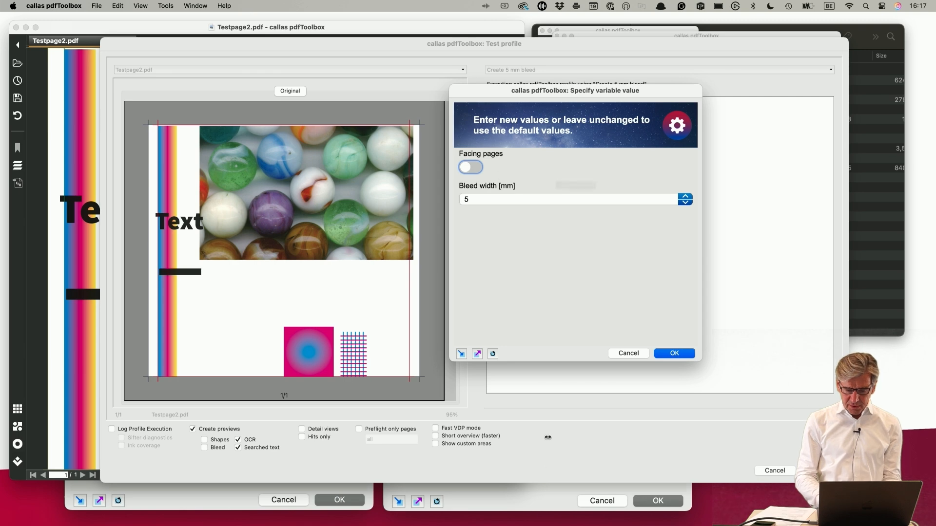
left_click(627, 354)
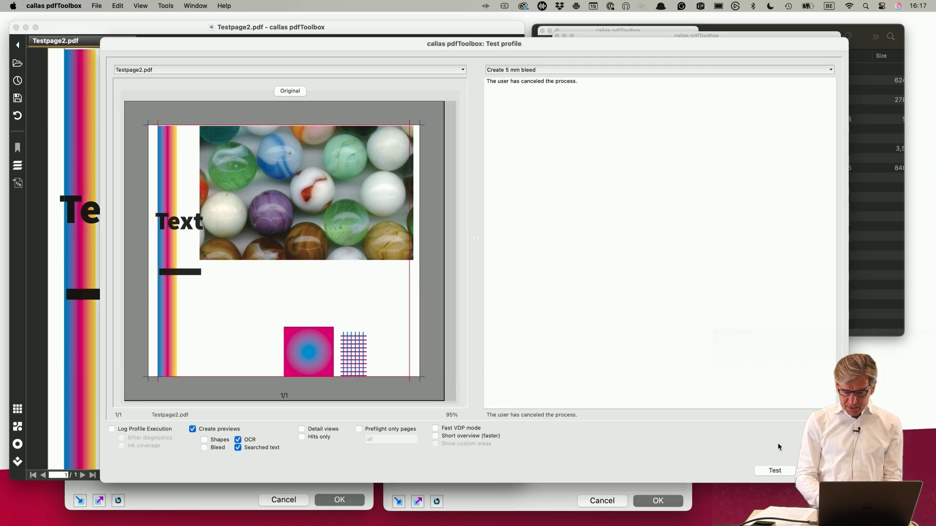
left_click(820, 471)
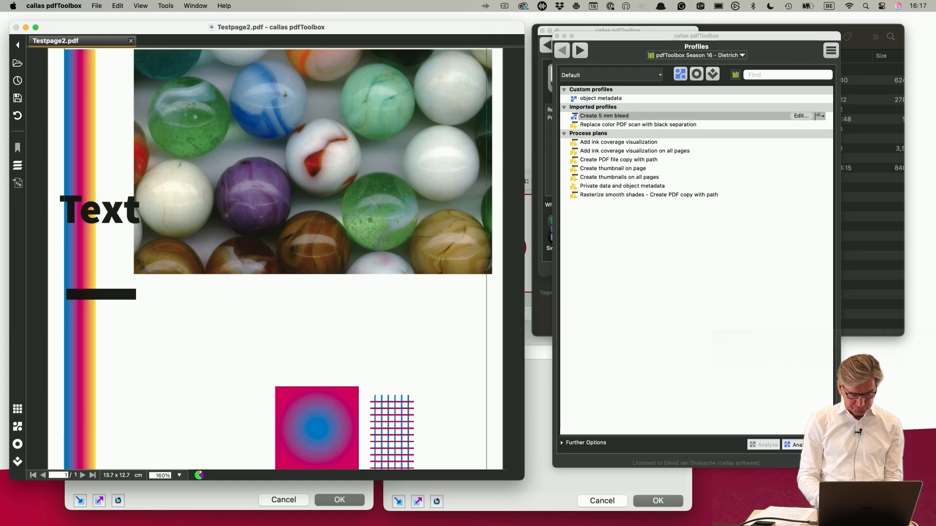
- Close Testpage2.pdf
key("super+w")
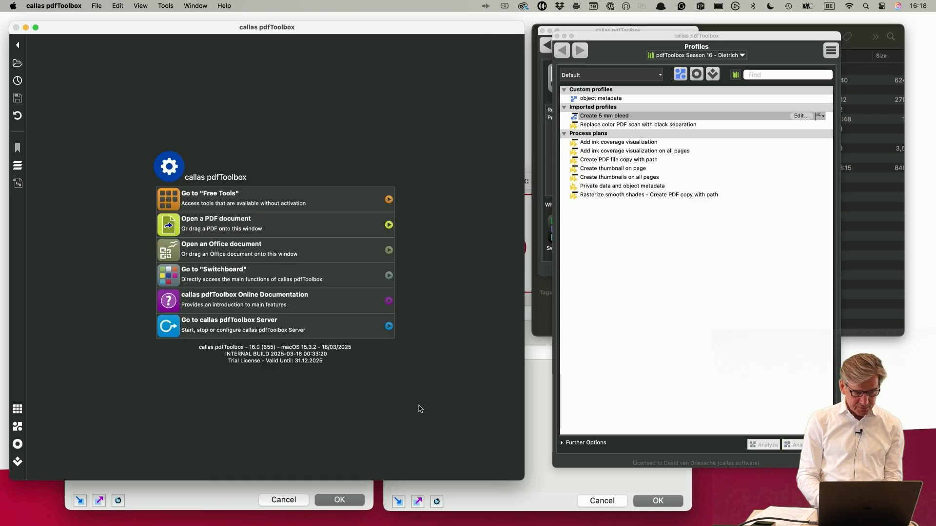
key("super+Tab")
key("super+Tab")
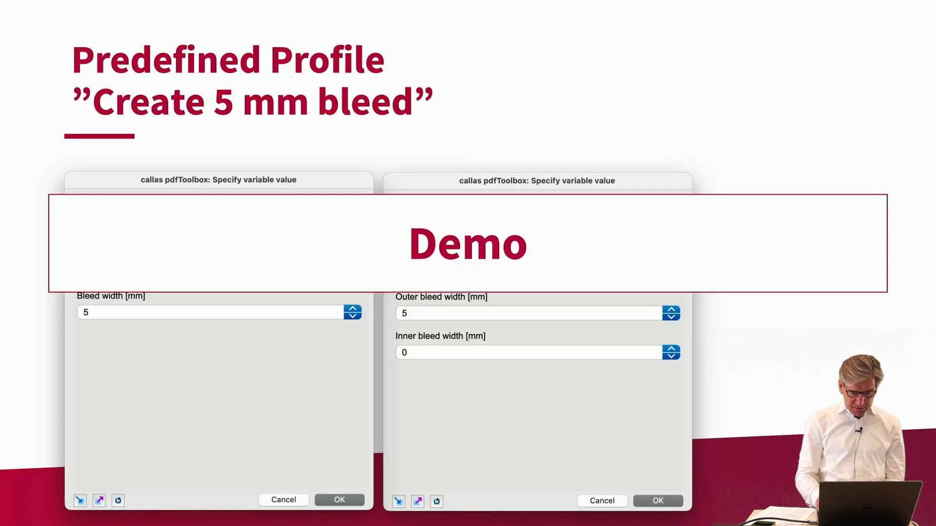
key("Right")
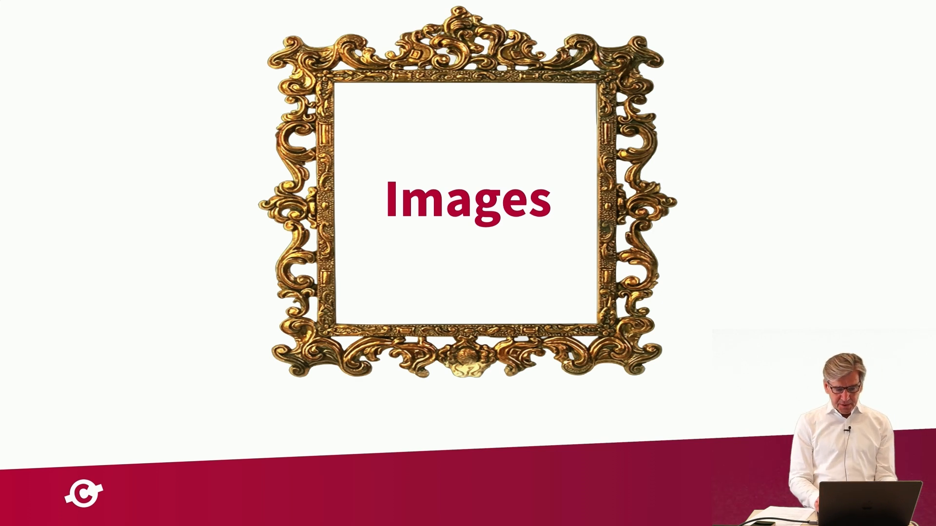
key("Right")
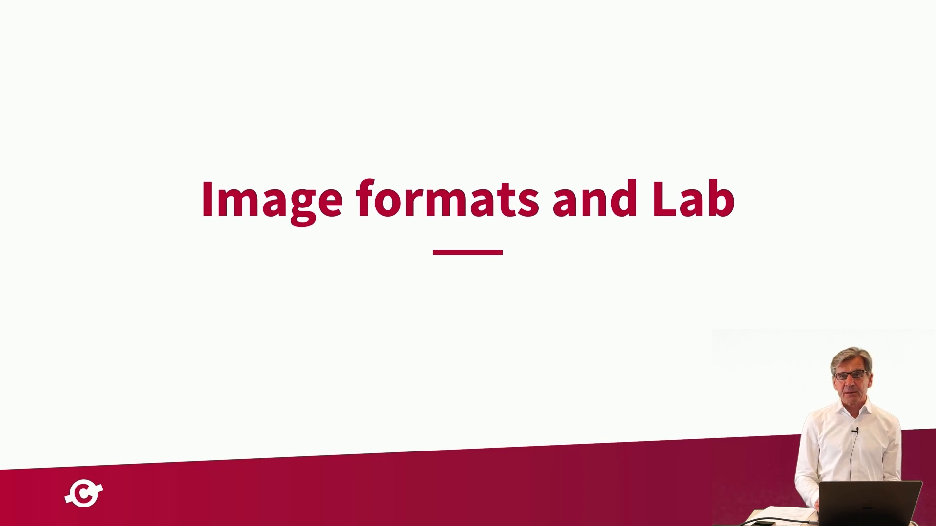
key("Right")
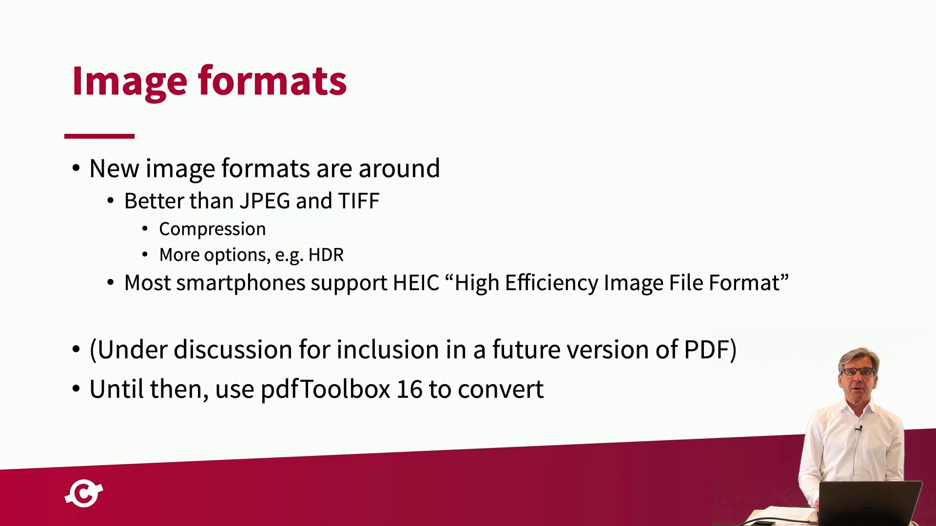
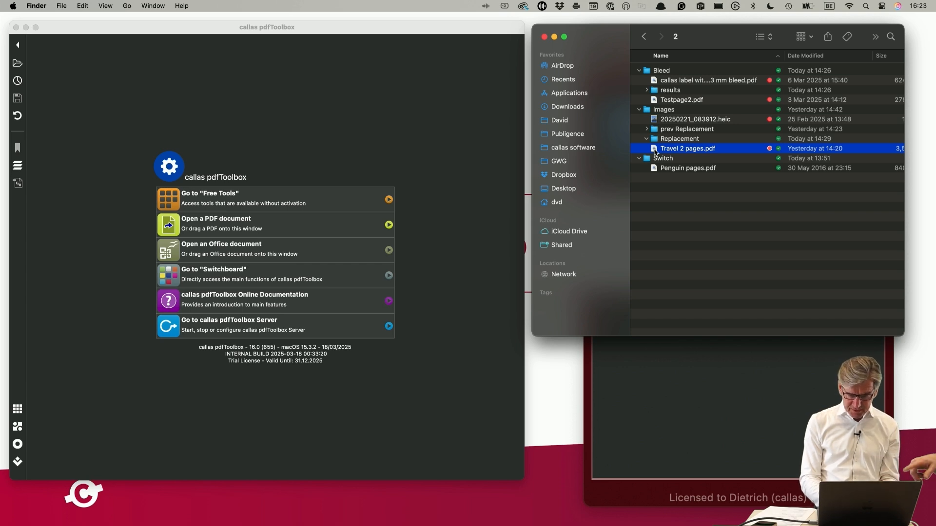
- Open "Travel 2 pages.pdf" from Finder's Images folder in pdfToolbox, view its second page and return to the first
left_click_drag(655, 152, 400, 120)
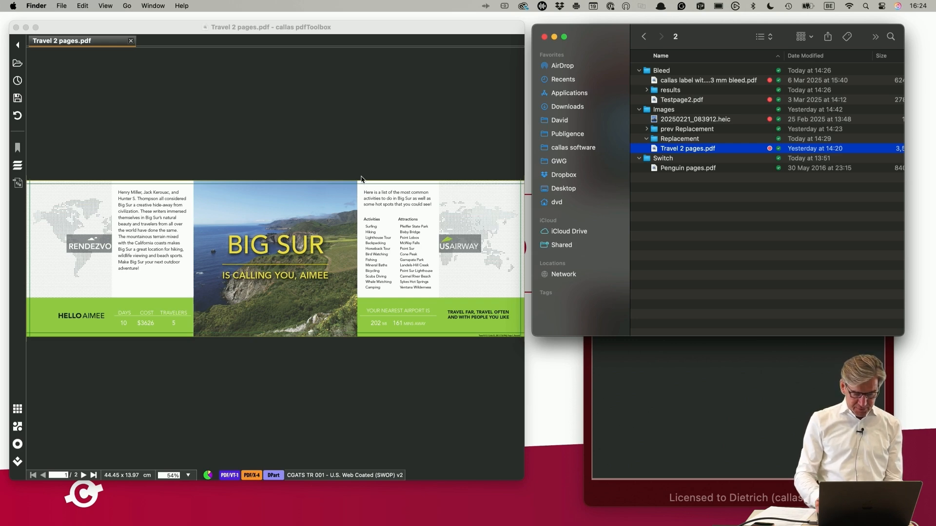
left_click(83, 476)
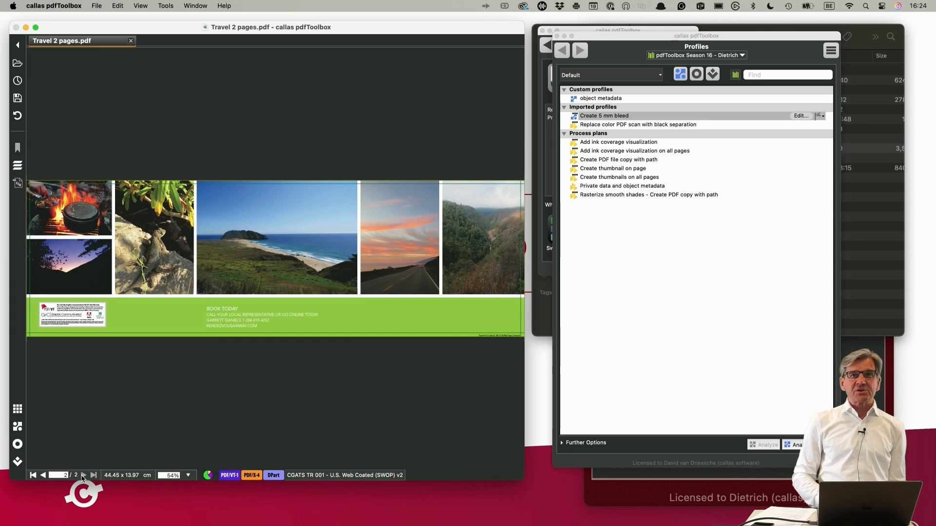
left_click(43, 476)
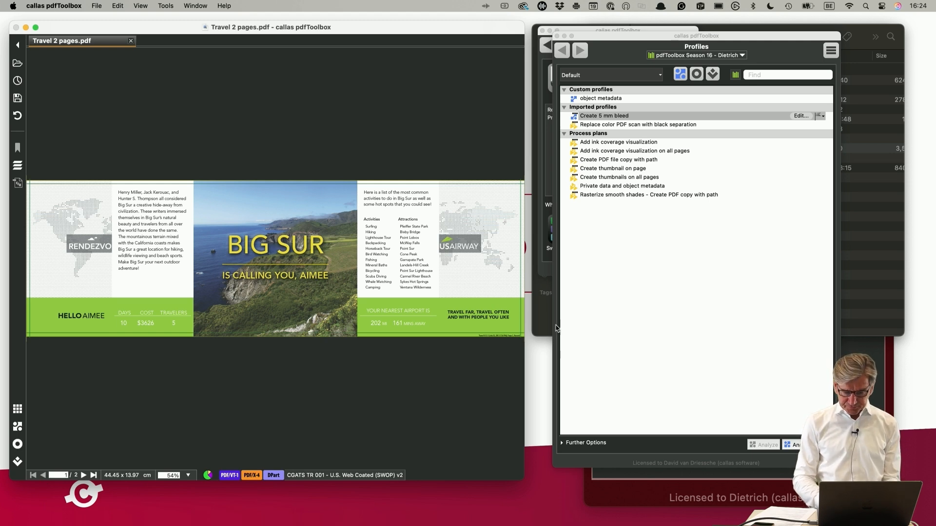
- Bring the Switchboard forward and open the Extract action from its Images group
left_click(546, 272)
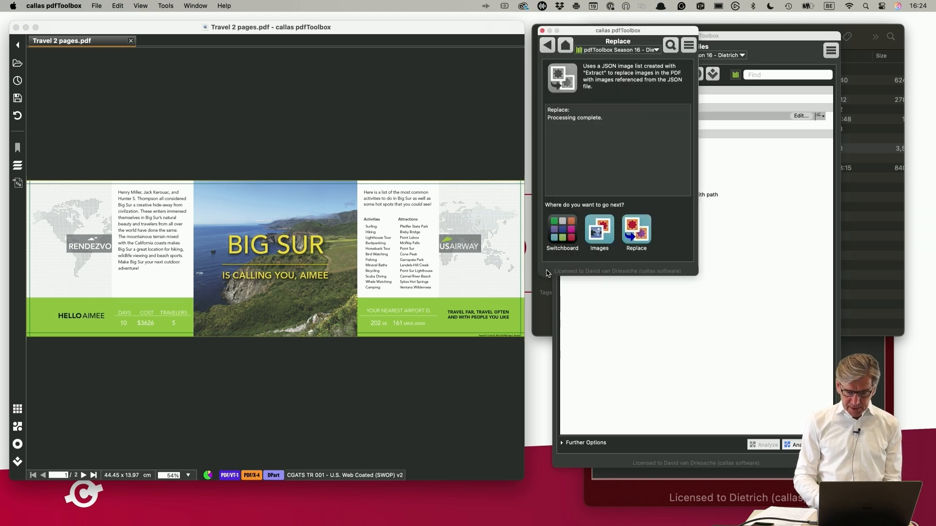
left_click(603, 227)
left_click_drag(629, 33, 628, 65)
left_click(565, 78)
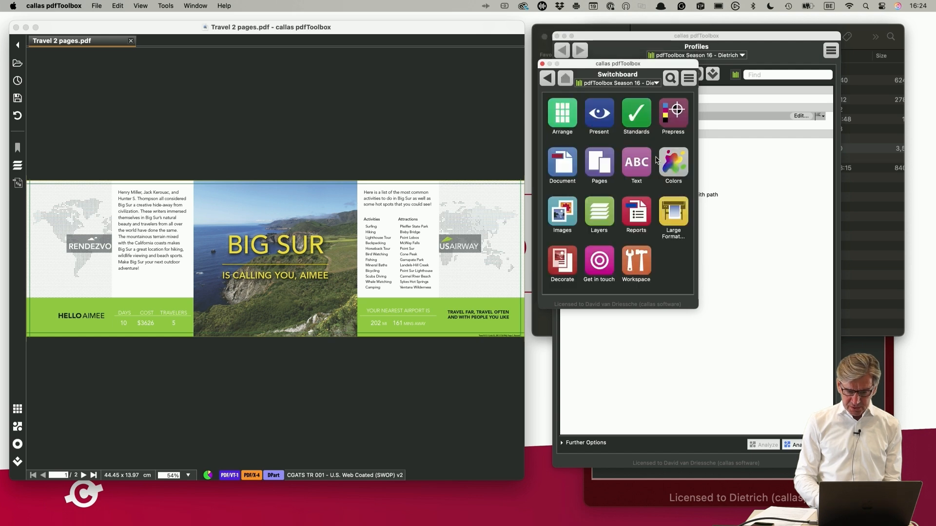
left_click(567, 221)
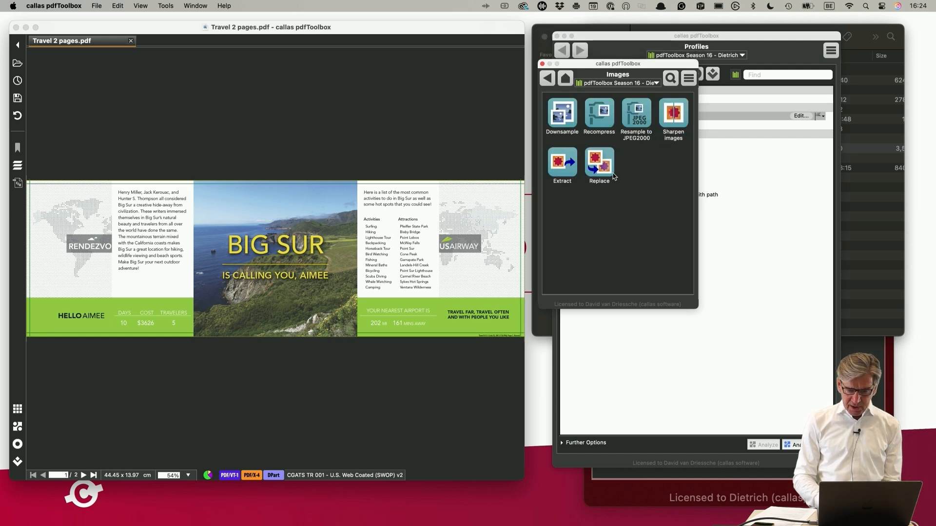
left_click(562, 167)
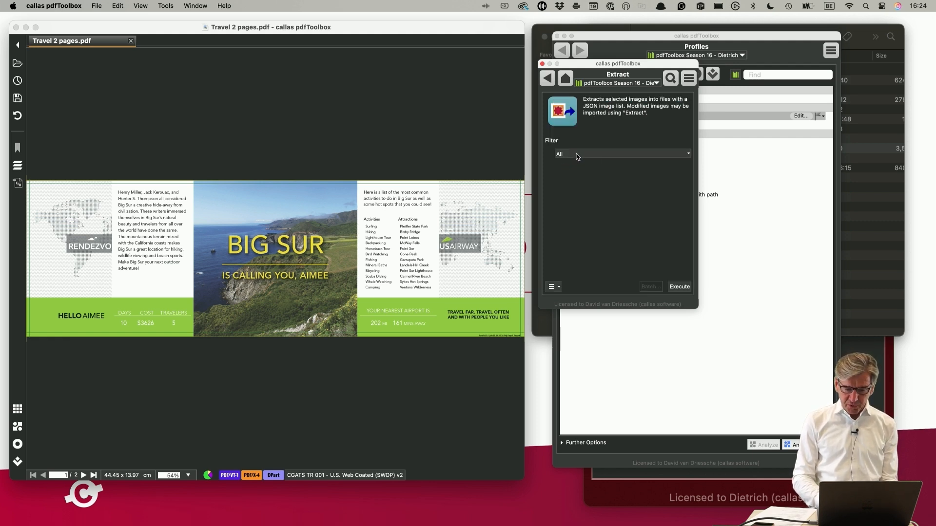
- Extract the images of "Travel 2 pages.pdf" with the filter All into the Replacement folder
left_click(578, 155)
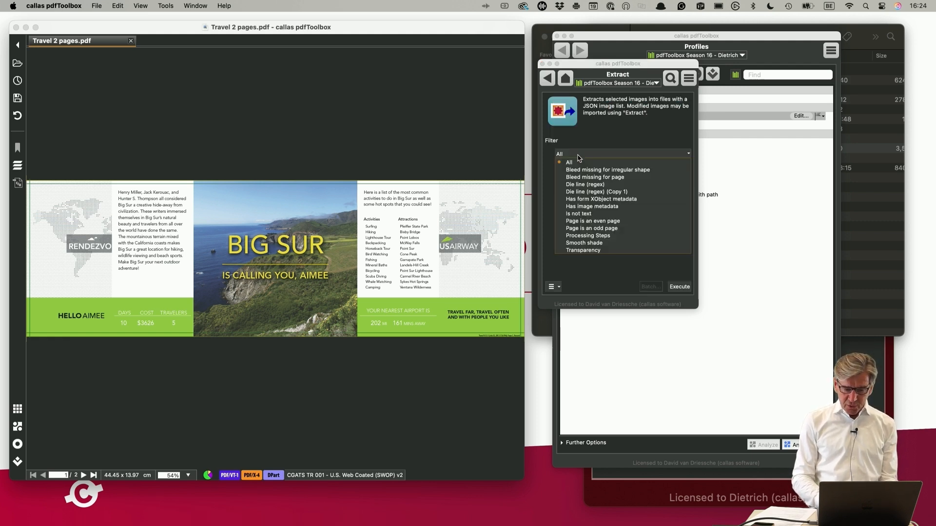
left_click(598, 140)
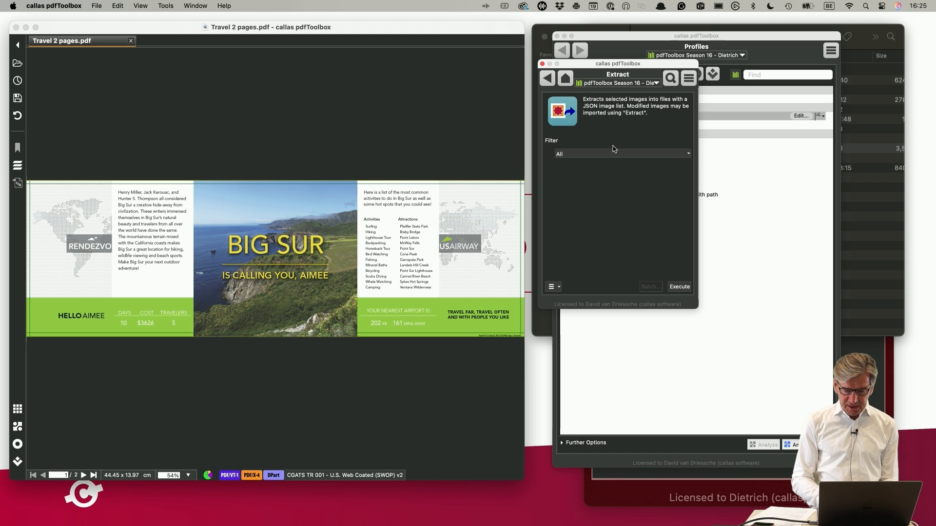
left_click(680, 288)
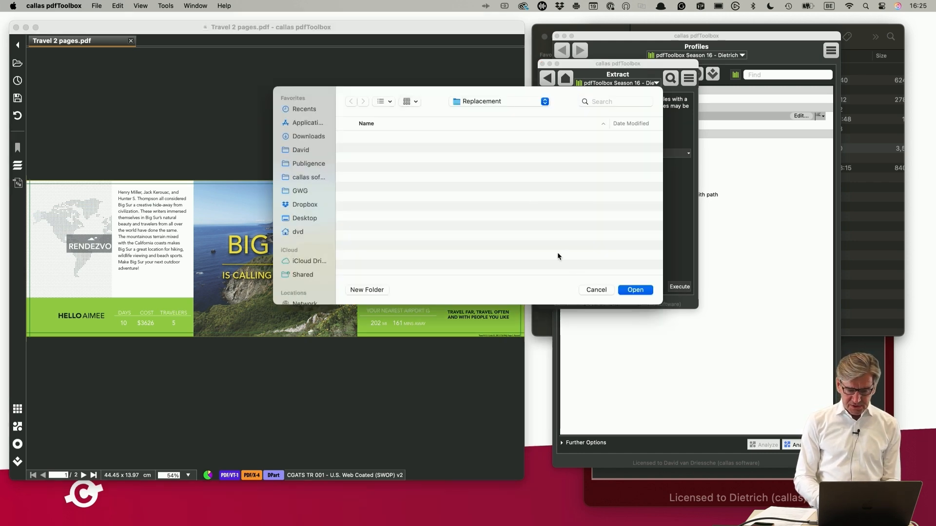
left_click(479, 103)
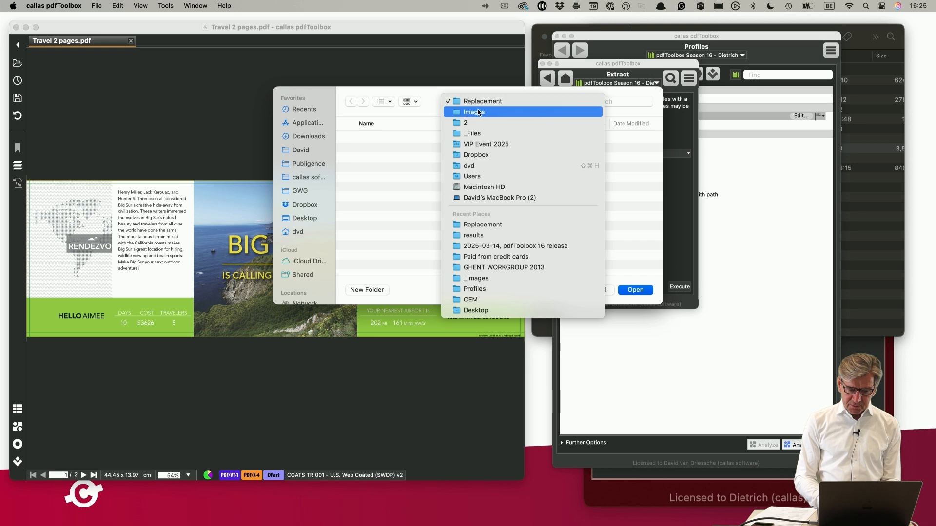
left_click(479, 103)
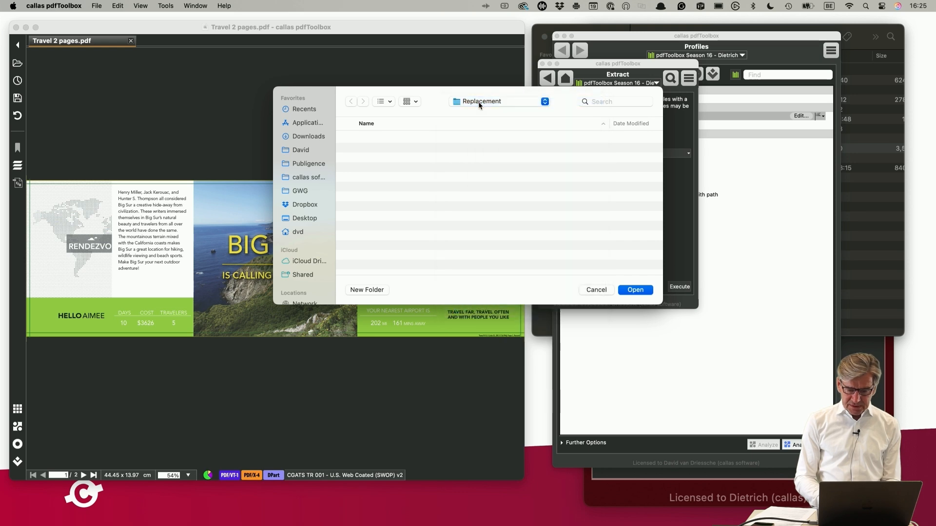
left_click(633, 291)
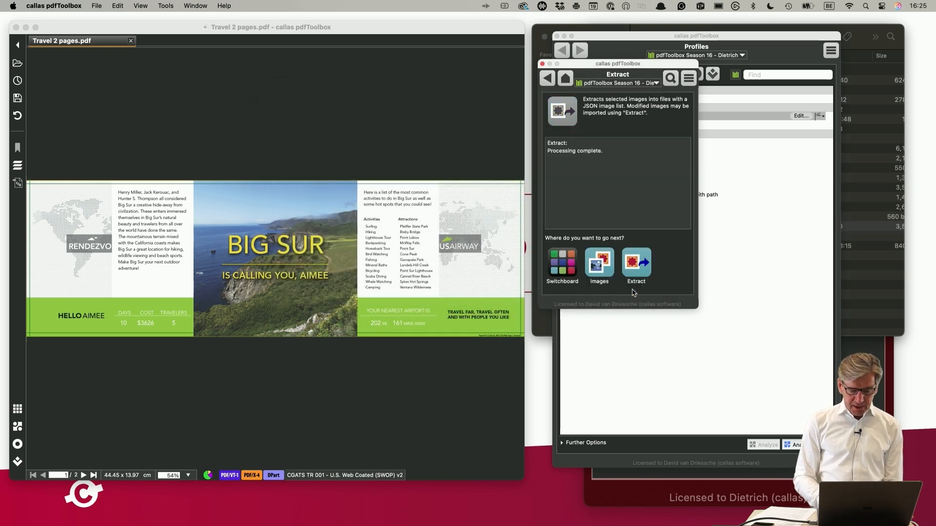
- Switch to Finder and preview the extracted TIFF images in the Replacement folder, from Page0001-Img0001.tiff through Page0002-Img0005.tiff
key("super+Tab")
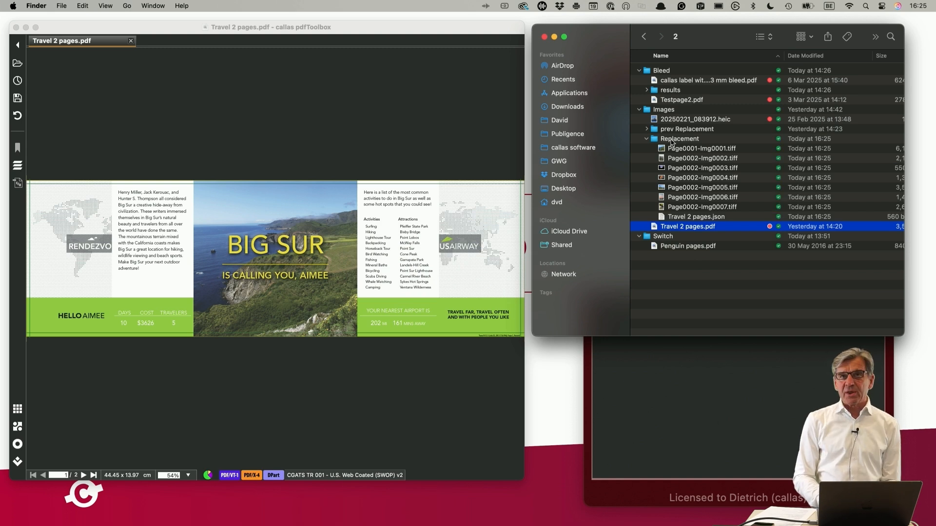
left_click(678, 210)
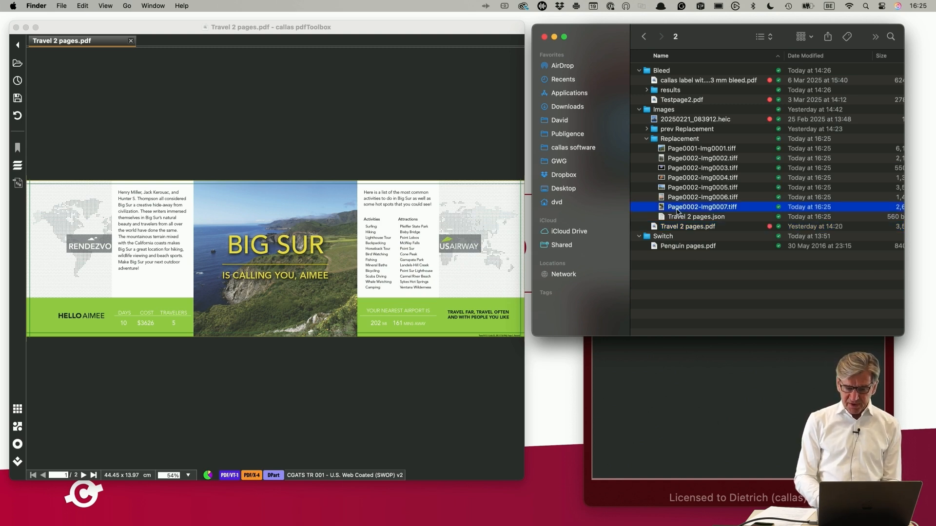
left_click(688, 149)
key("space")
key("Down")
key("Down")
key("Down")
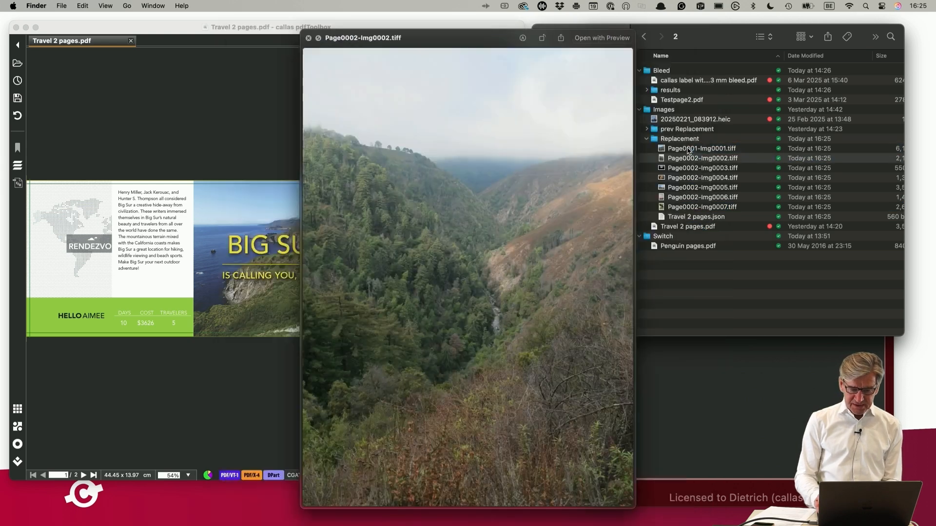
key("Down")
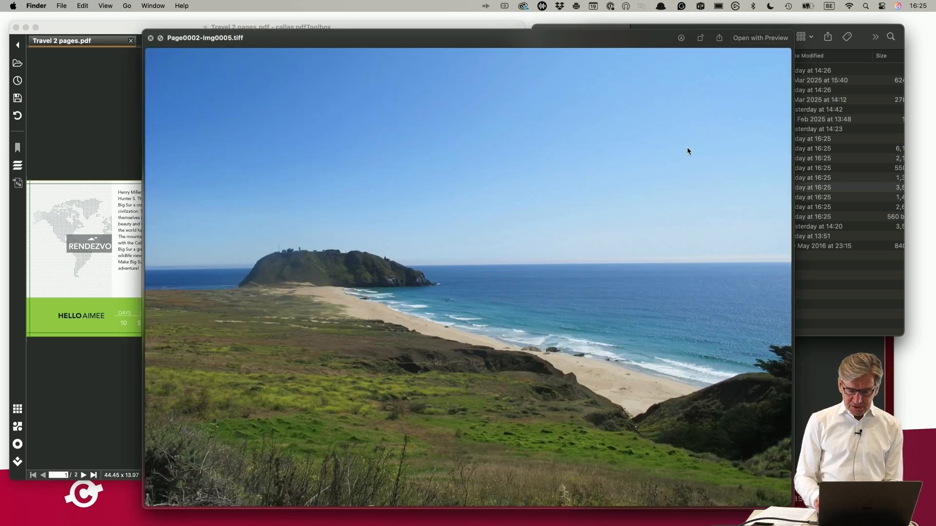
key("space")
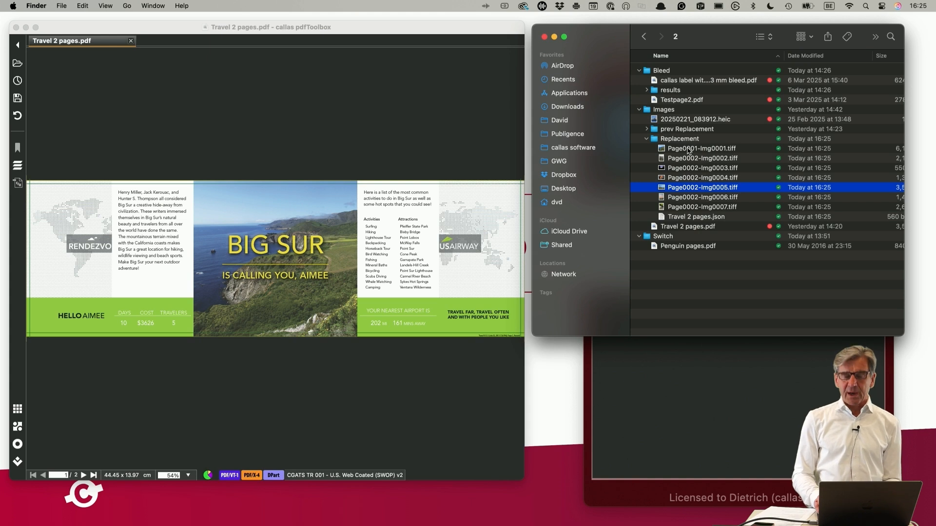
- Open "Travel 2 pages.json" from the Replacement folder in TextEdit and examine its object and path entries
key("Down")
key("Down")
key("Down")
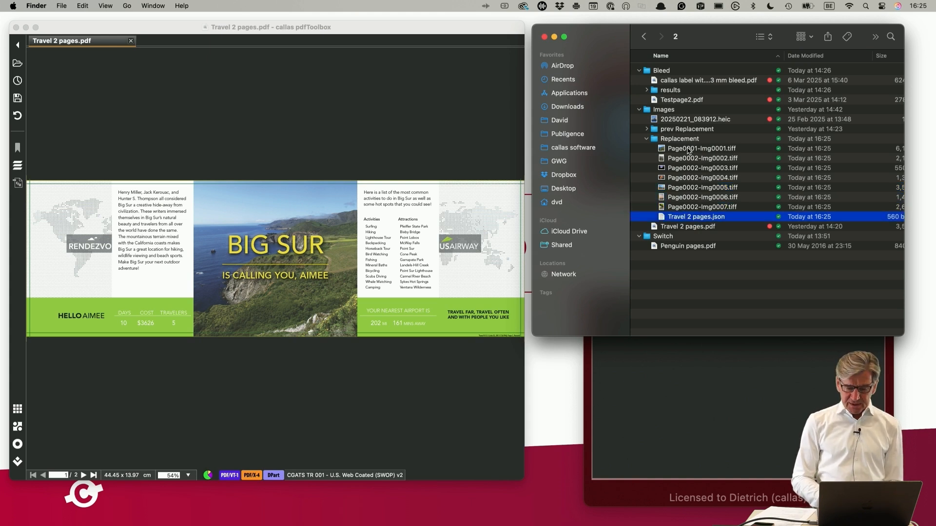
right_click(662, 221)
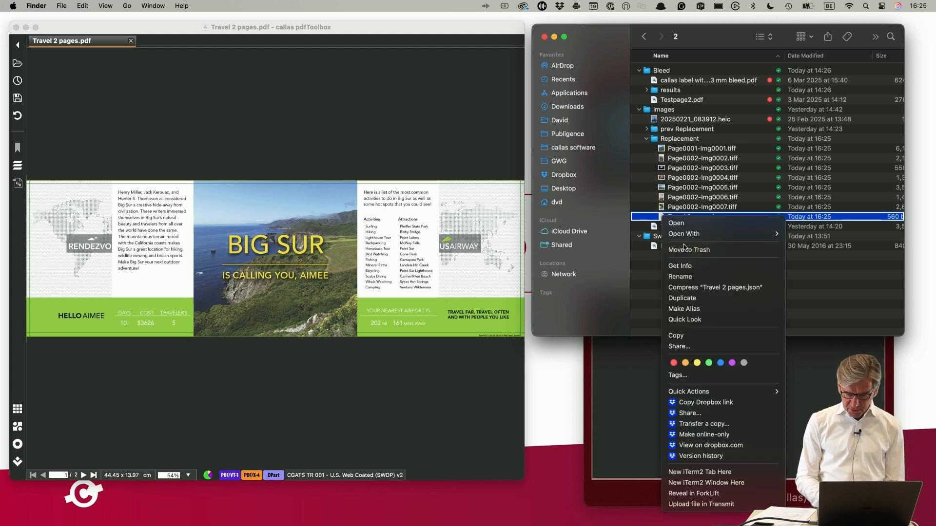
mouse_move(687, 236)
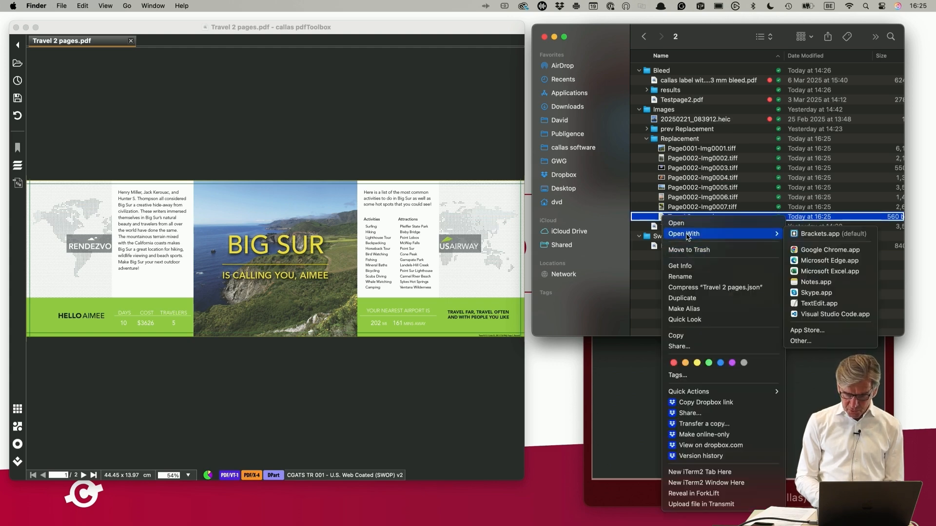
left_click(824, 305)
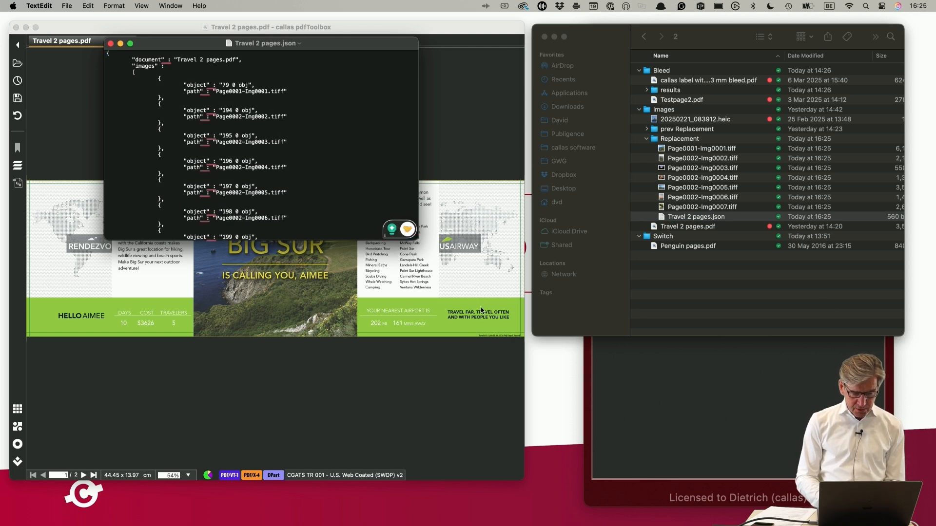
left_click_drag(336, 50, 400, 58)
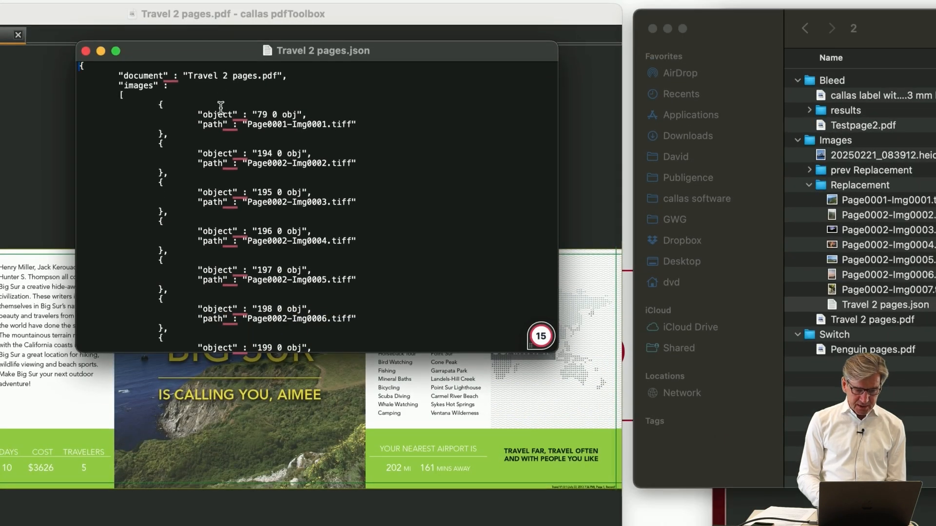
mouse_move(254, 41)
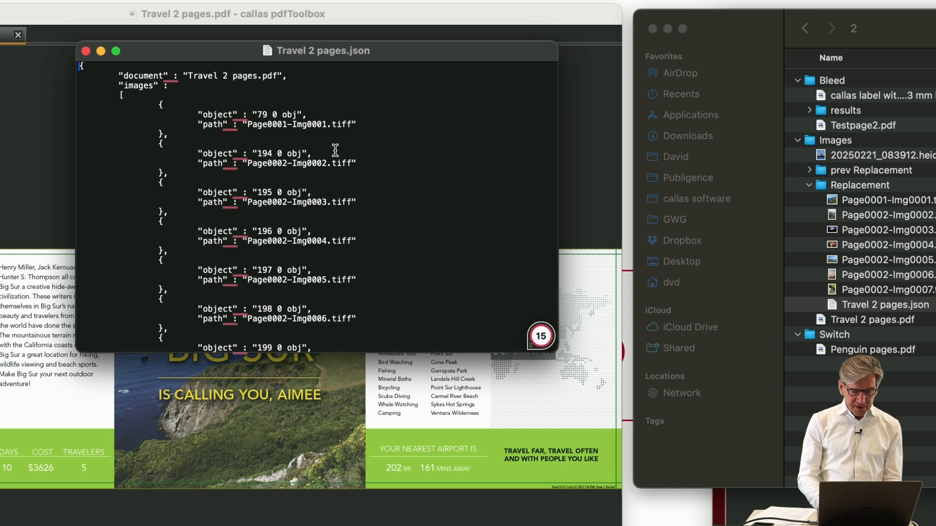
mouse_move(248, 125)
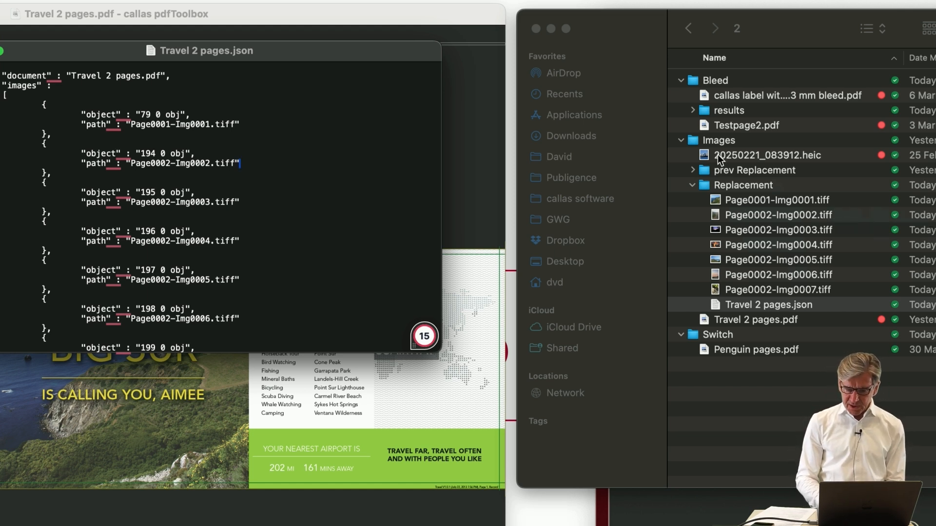
- View the image 20250221_083912.heic from Finder's Images folder in Preview and close it again
left_click(732, 154)
left_click(744, 155)
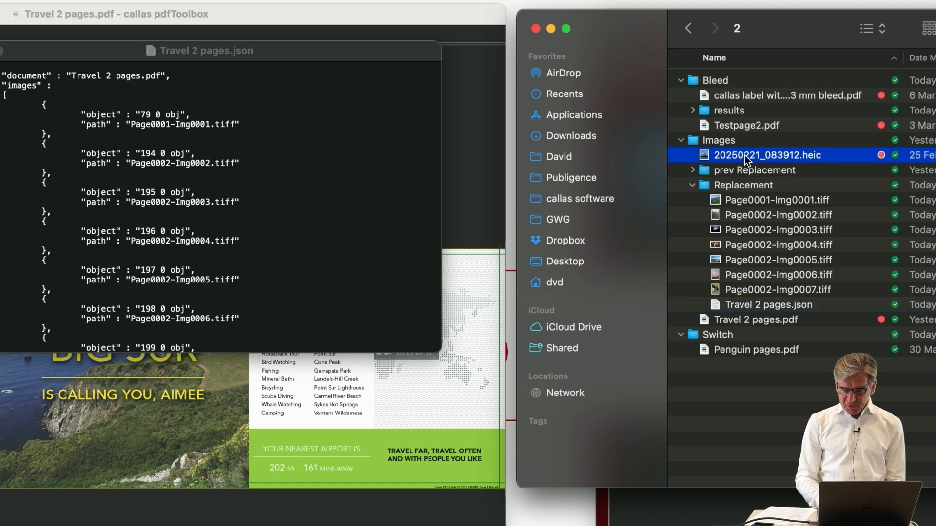
double_click(744, 155)
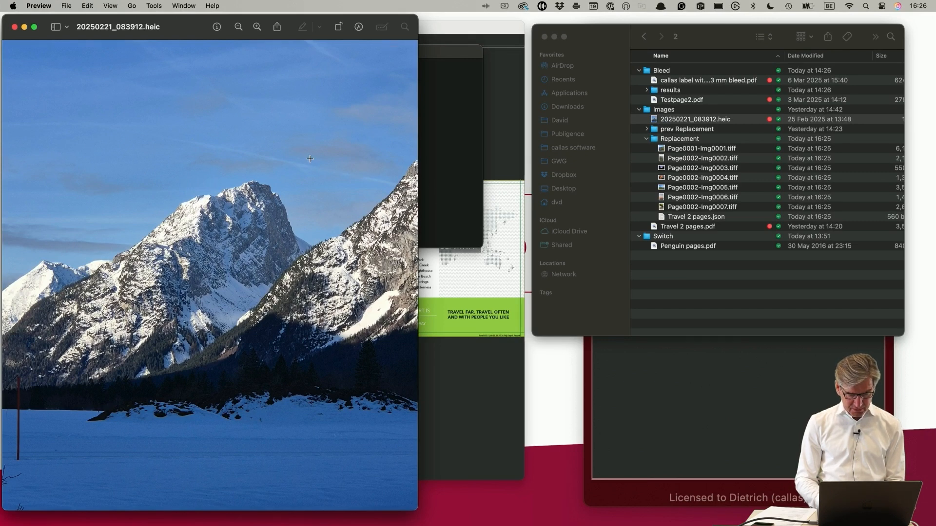
key("super+w")
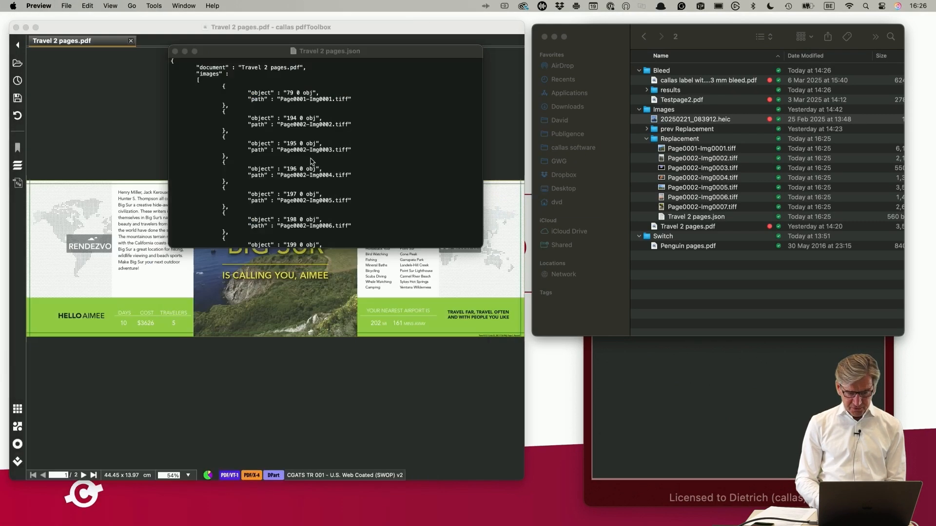
- Copy the HEIC image's file name in Finder and replace the JSON path of object "79 0 obj" with 20250221_083912.heic
left_click(687, 124)
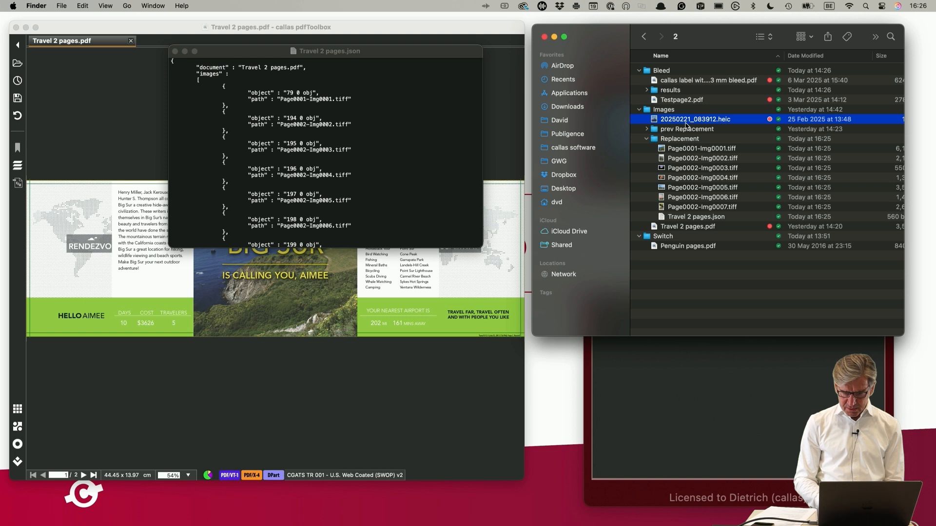
key("Return")
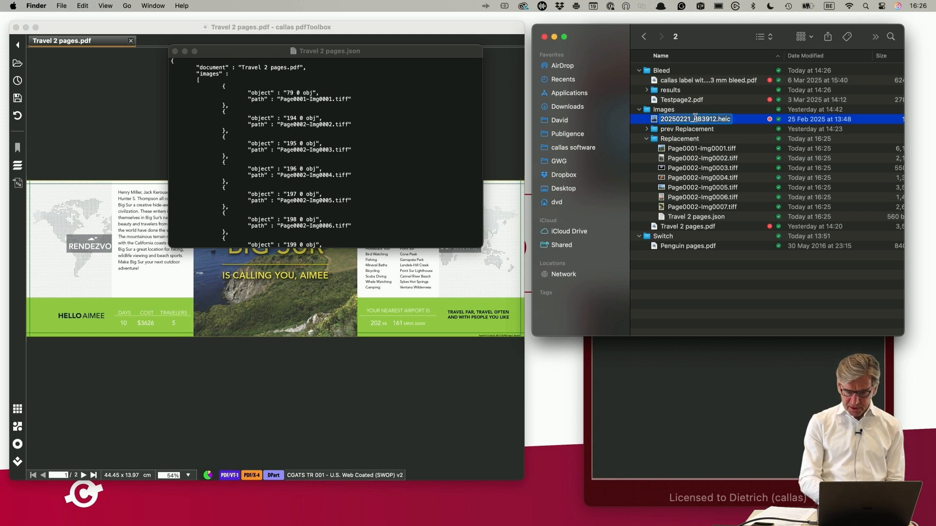
key("Return")
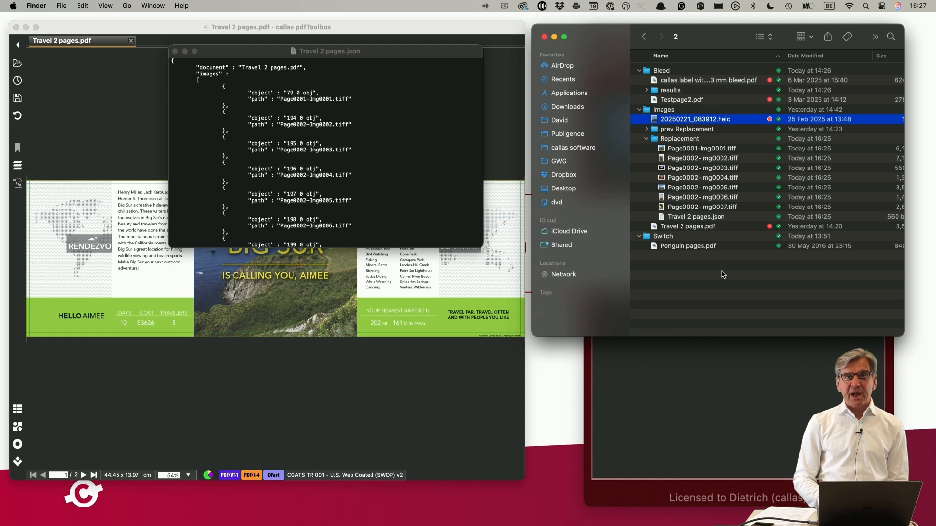
left_click(303, 103)
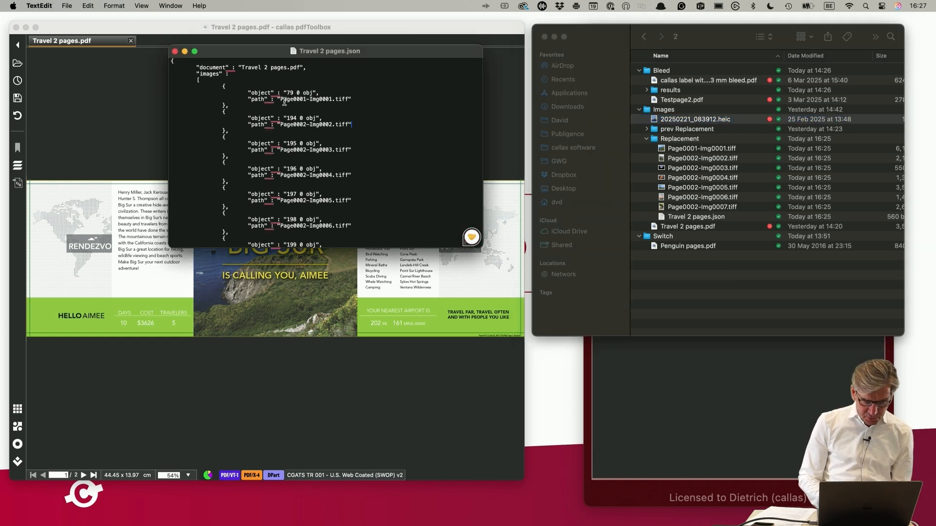
left_click_drag(280, 100, 347, 97)
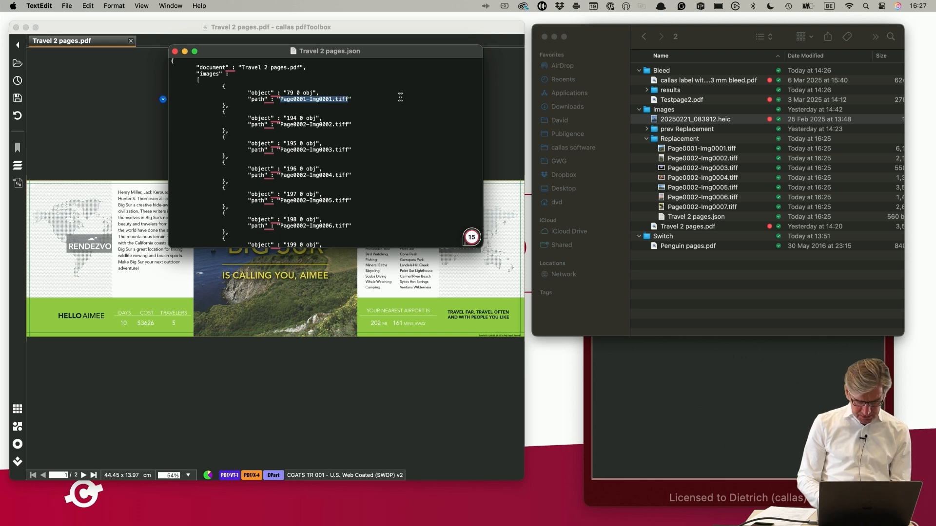
type("20250221_083912.heic")
scroll(331, 89, "up", 1)
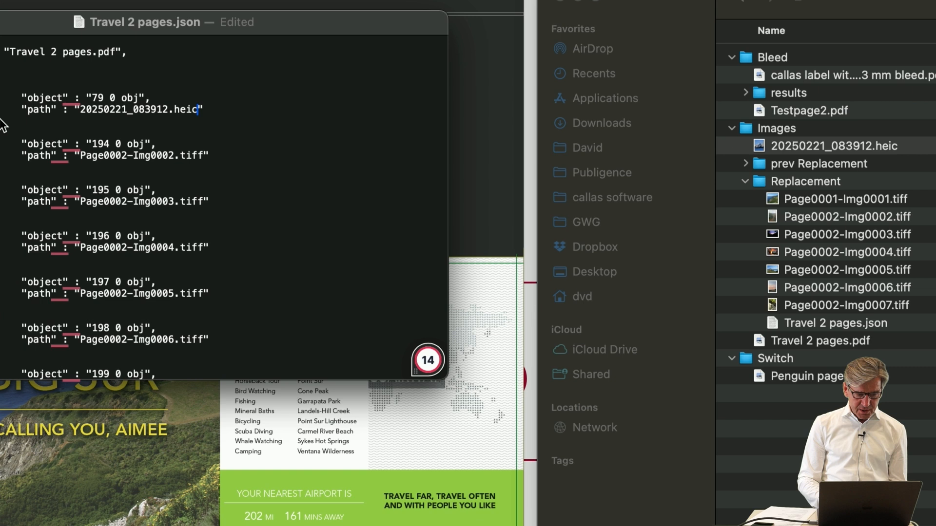
- Prefix the HEIC file name in the JSON path with "../", then save and close the file
left_click(81, 110)
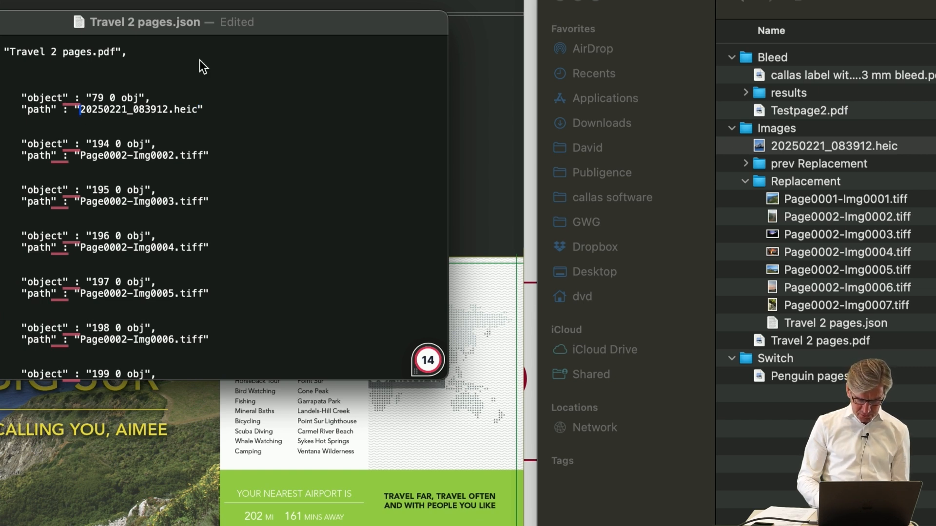
type("..")
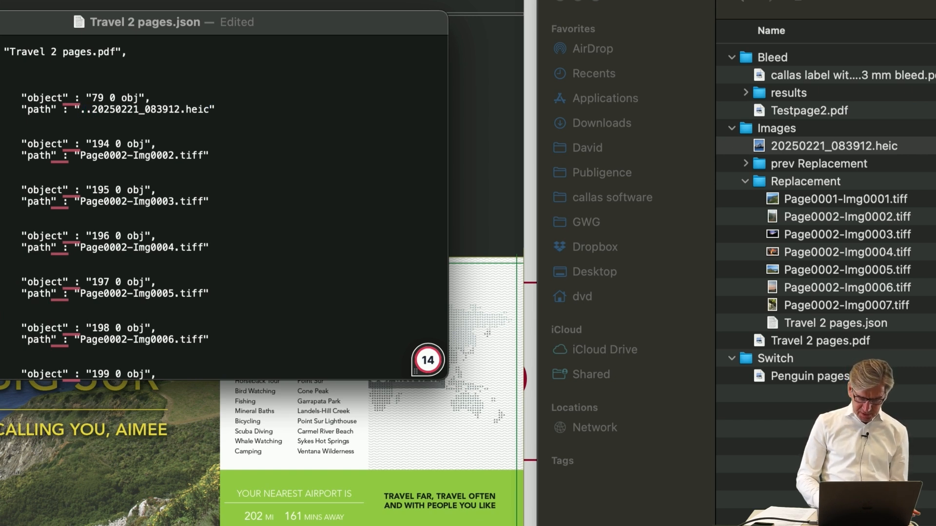
type("/")
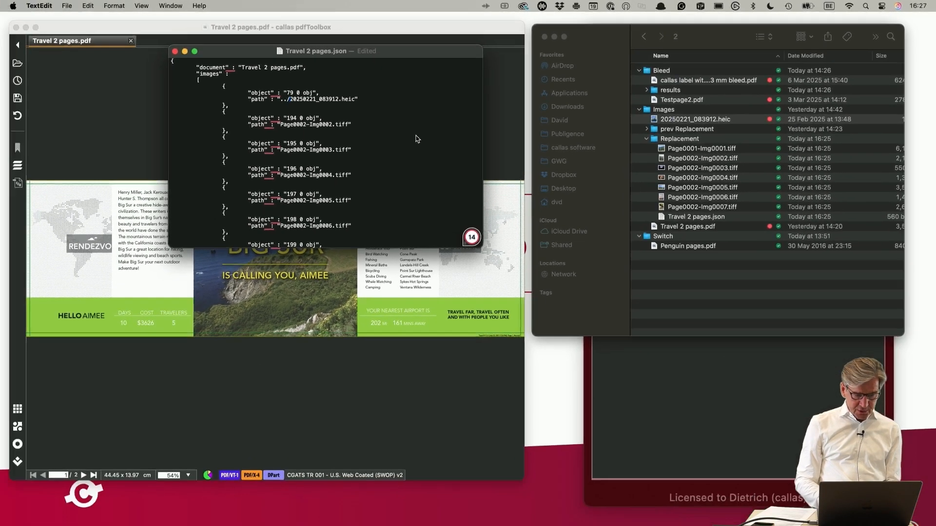
left_click(175, 52)
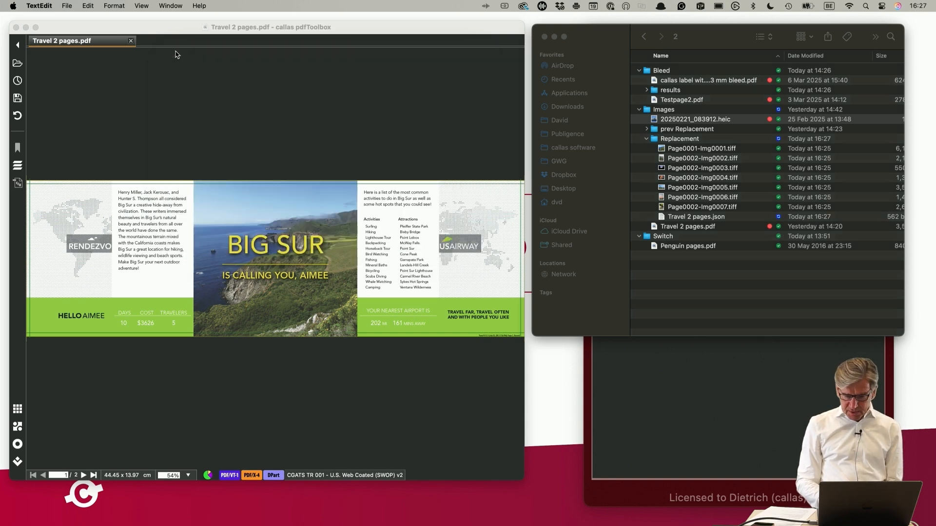
- In pdfToolbox, run the Replace action from the Images group on the open PDF, using "Travel 2 pages.json" from the Replacement folder
left_click(391, 147)
left_click(602, 262)
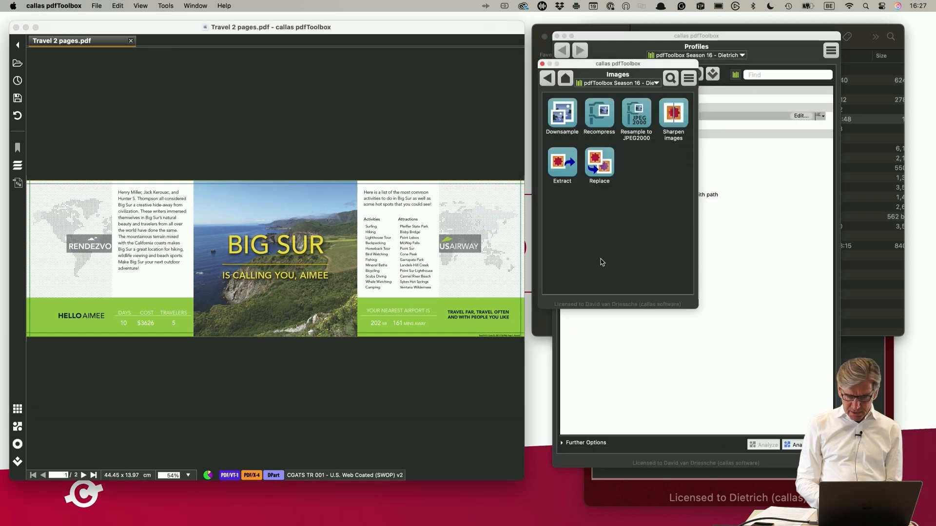
left_click(599, 164)
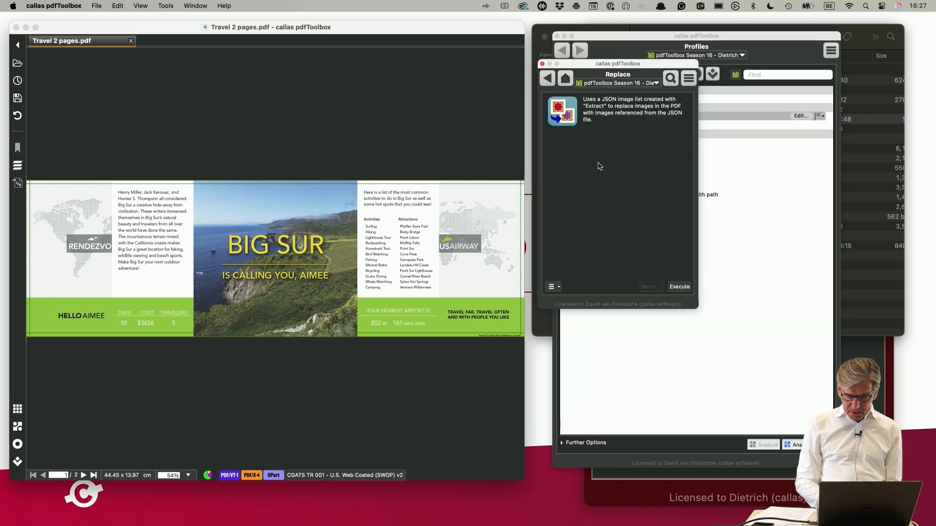
left_click(680, 287)
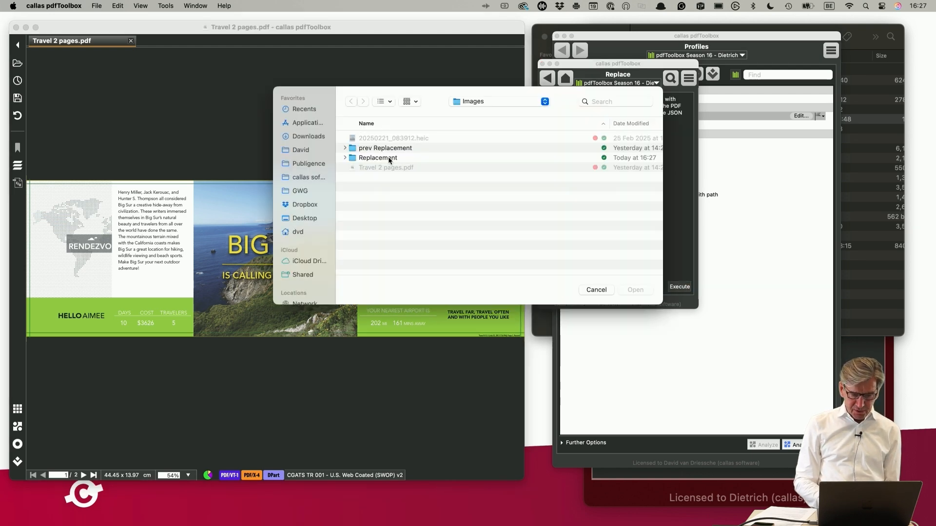
double_click(388, 158)
left_click(388, 207)
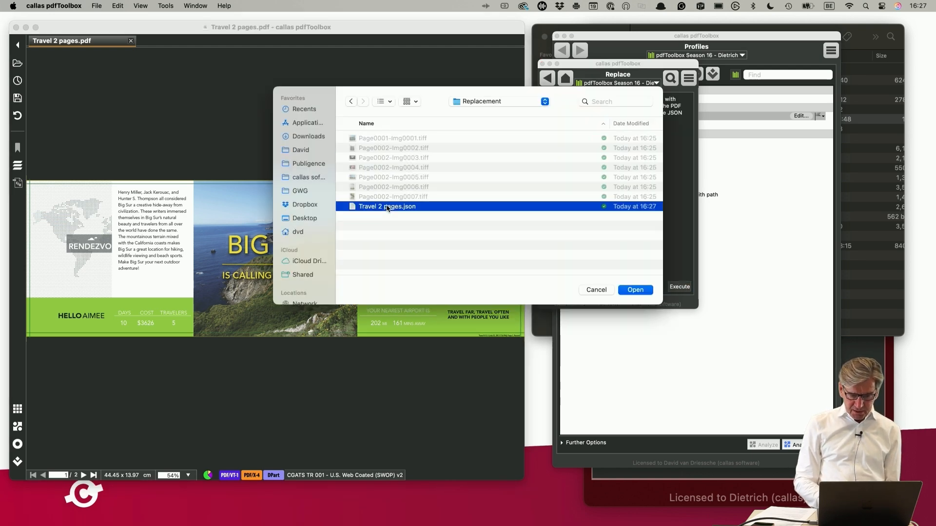
left_click(637, 290)
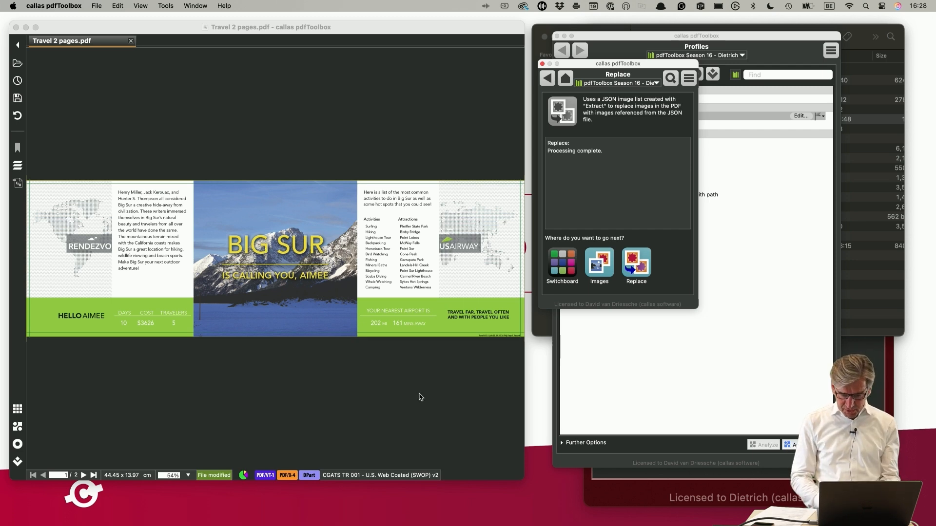
- Save the modified PDF in the Images folder under the new name "Travel 2 pages res.pdf"
left_click(614, 355)
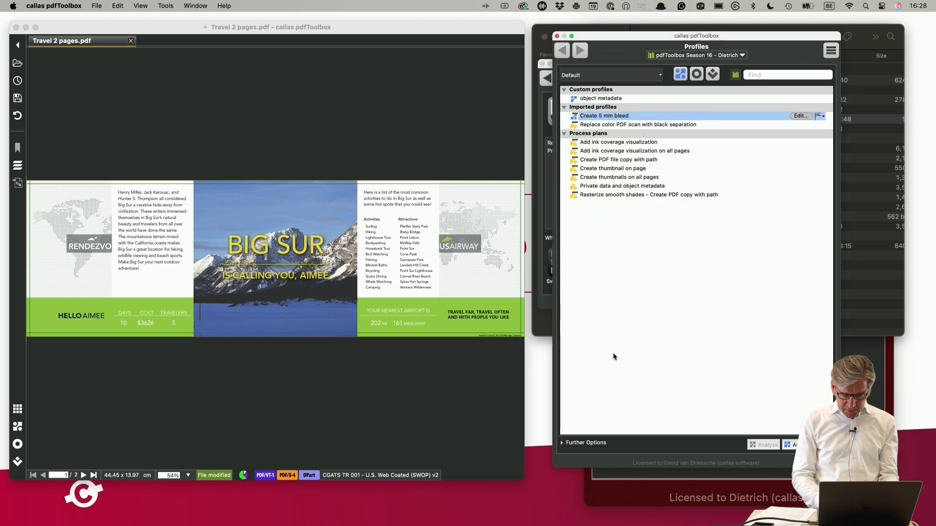
left_click(97, 7)
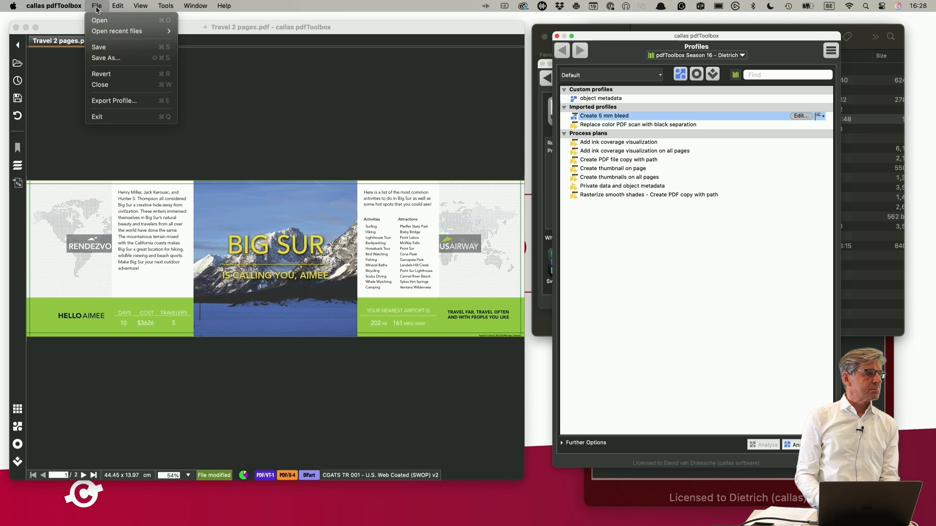
left_click(117, 59)
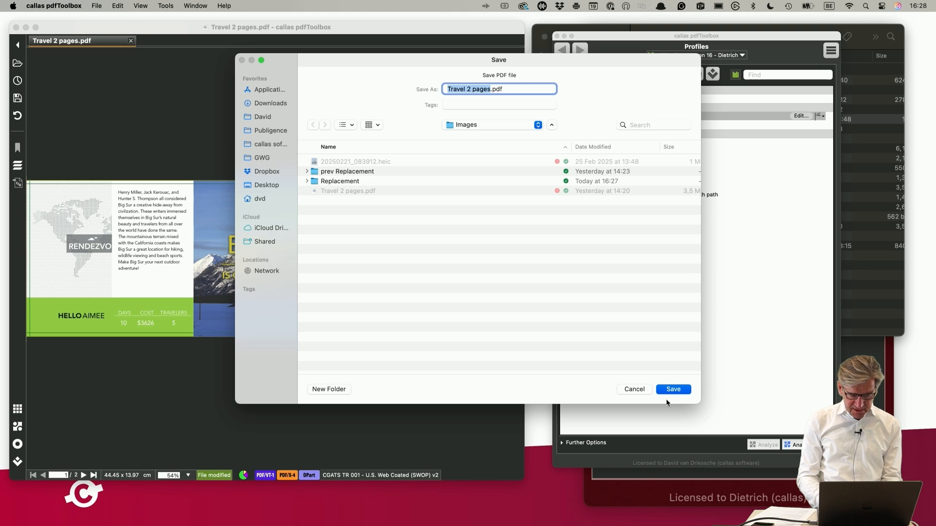
key("Right")
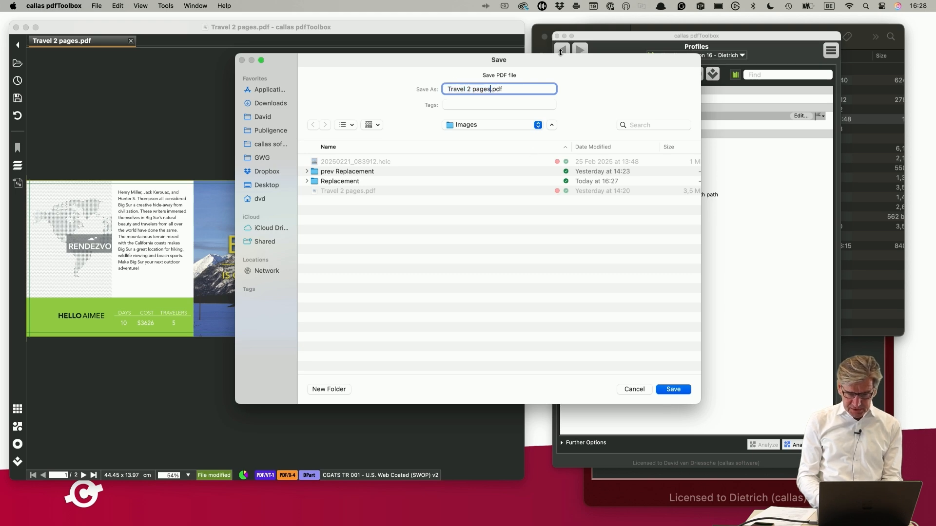
type("res")
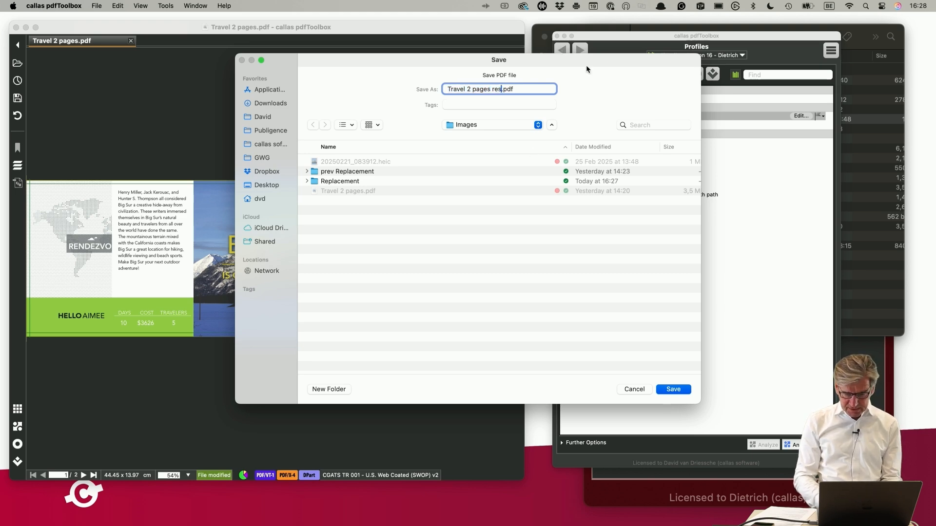
left_click(679, 388)
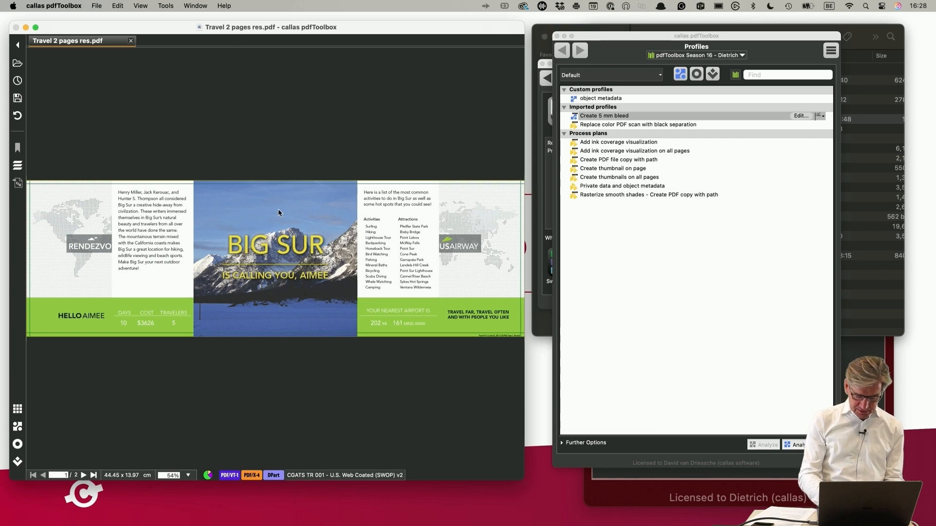
- Examine the replaced mountain image's properties on page 1 with the Object inspector and close the inspector
key("super+i")
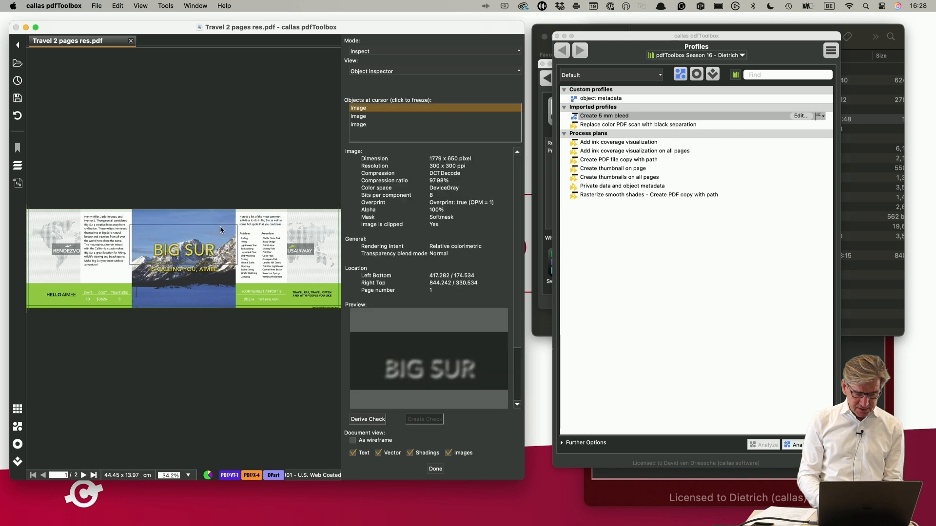
left_click(204, 220)
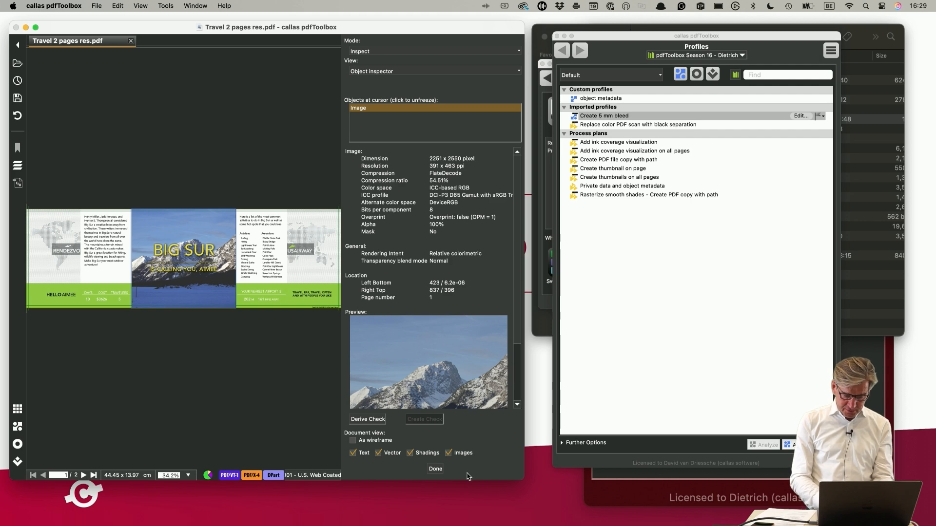
left_click(435, 469)
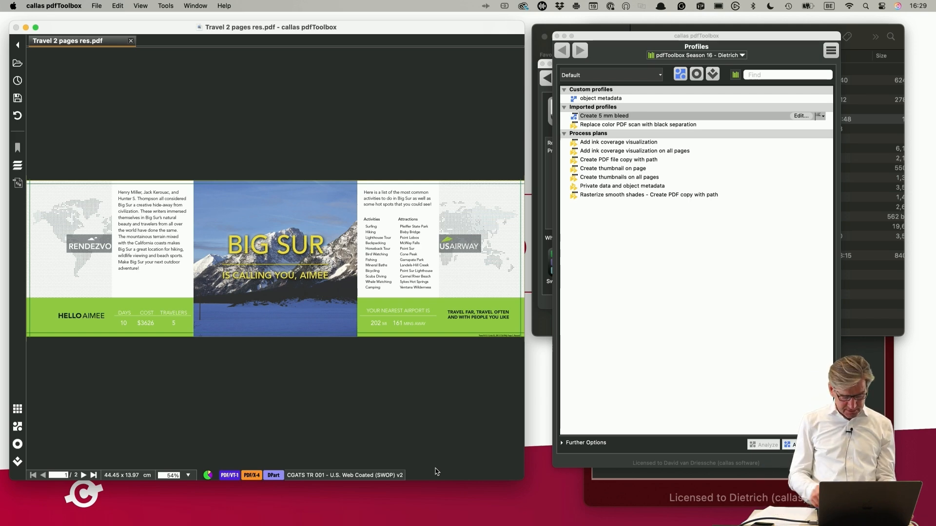
- Switch to the PowerPoint presentation and advance the slide show from the "Image extraction" slide
key("super+Tab")
key("super+Tab")
key("super+Tab")
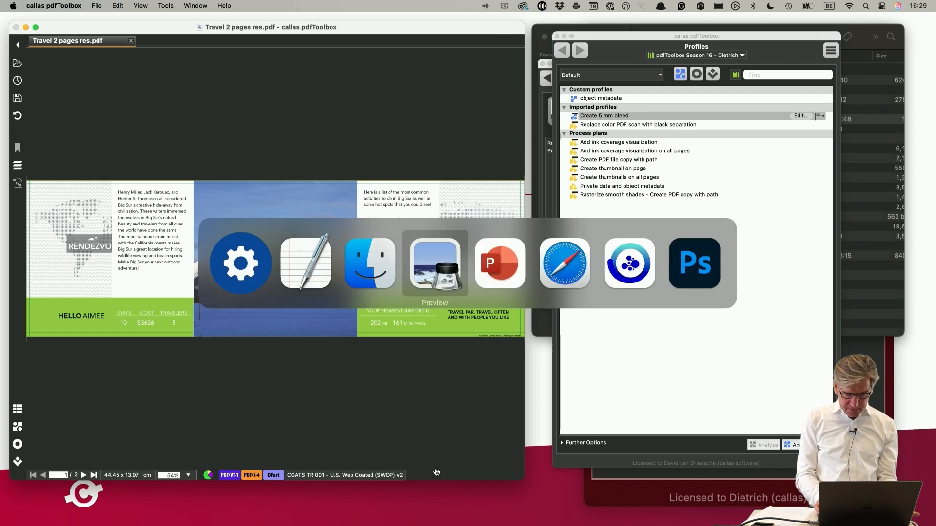
key("super+Tab")
key("super+Tab")
key("super+shift+Tab")
key("Right")
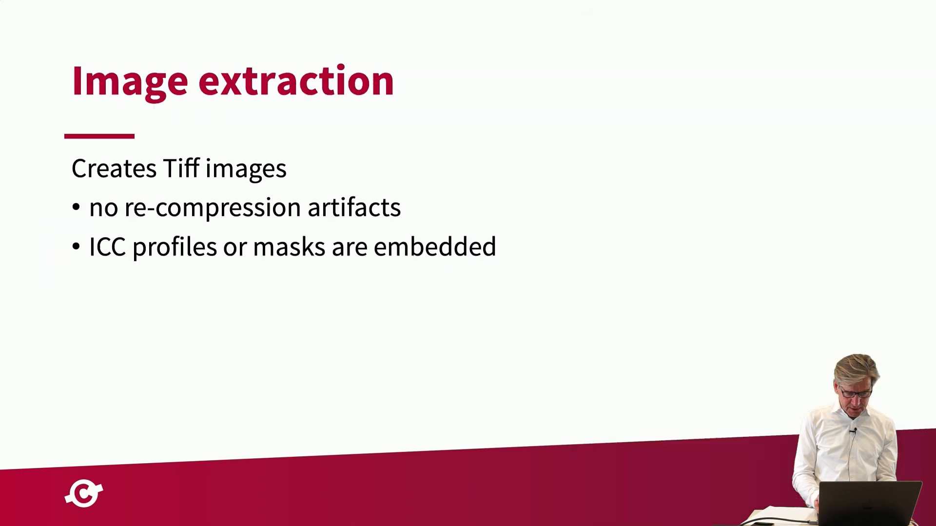